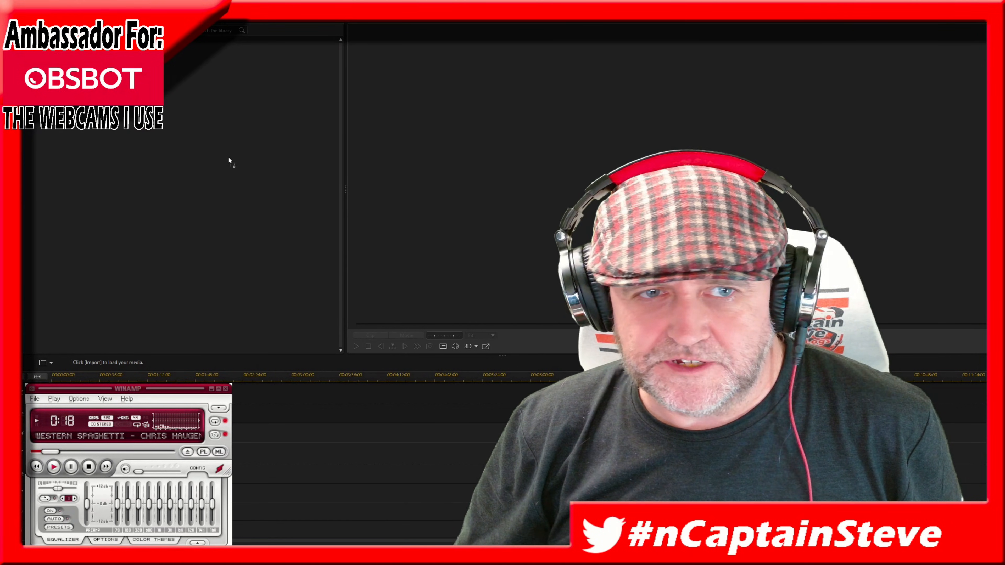
Place all the imported 2025-11-25 recordings one after another on video track 1, starting at the beginning of the timeline
left_click_drag(229, 161, 229, 161)
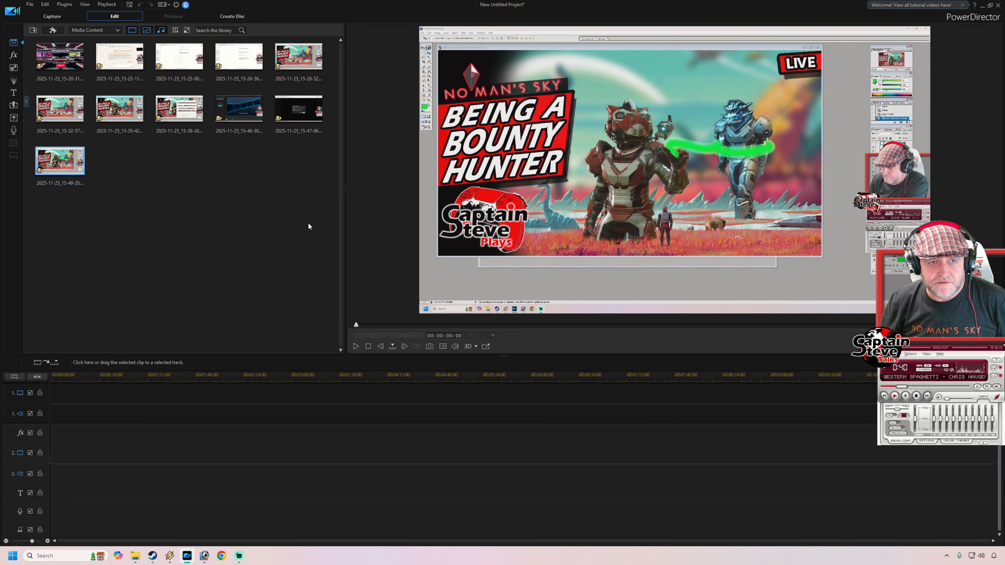
left_click_drag(309, 227, 196, 396)
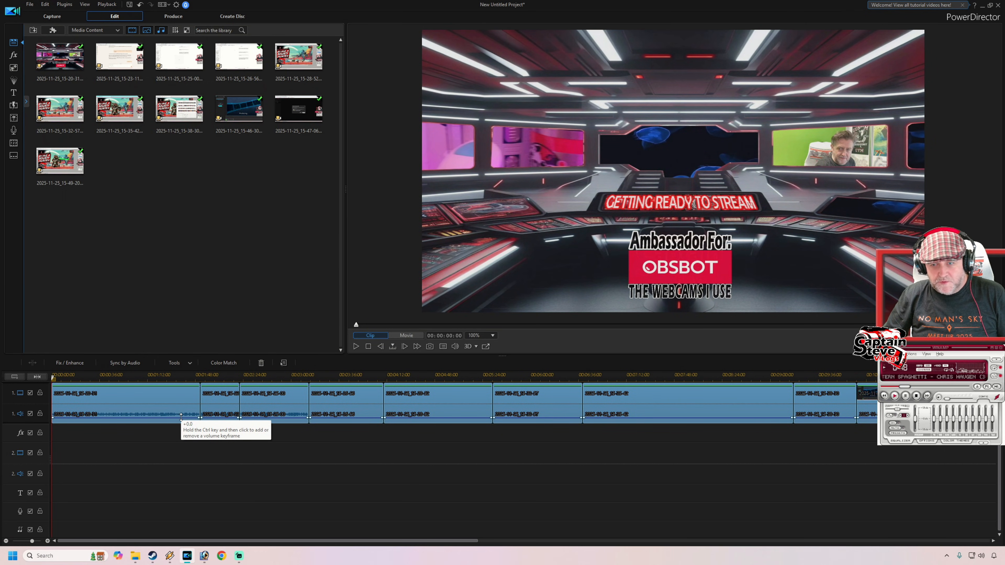
left_click_drag(181, 417, 181, 408)
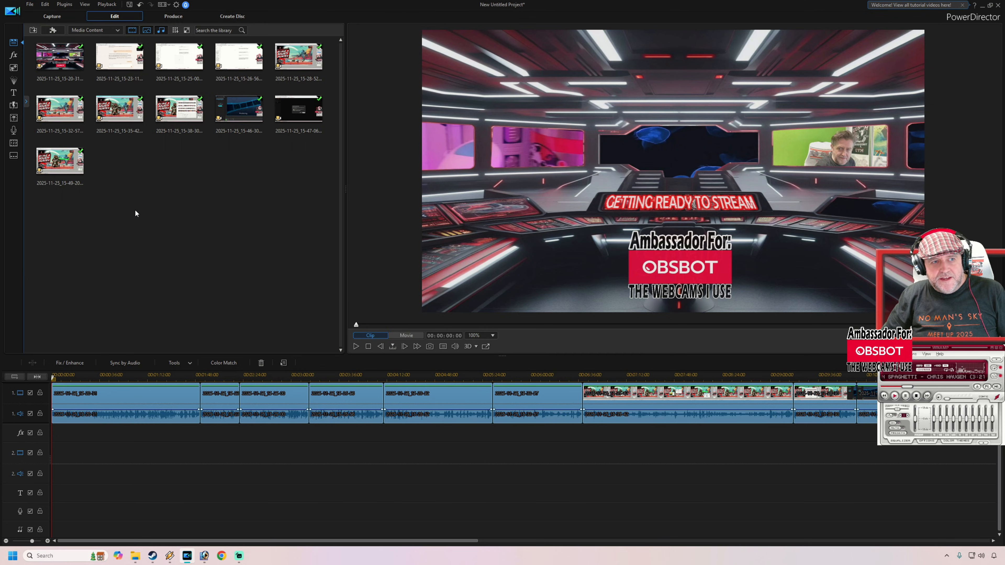
Apply the favourite Fade 1 transition to all clips on video track 1 as cross transitions
left_click(15, 107)
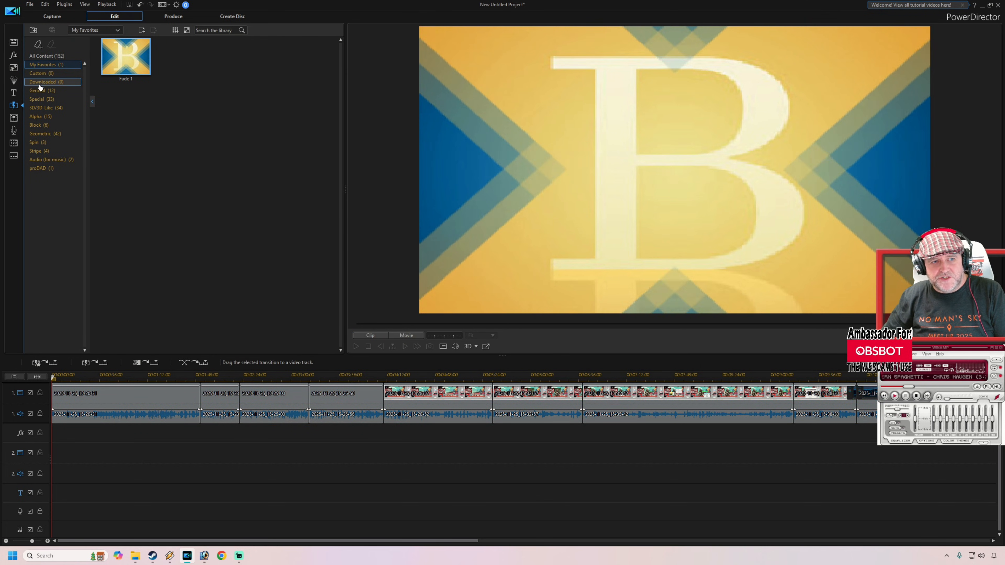
left_click(36, 90)
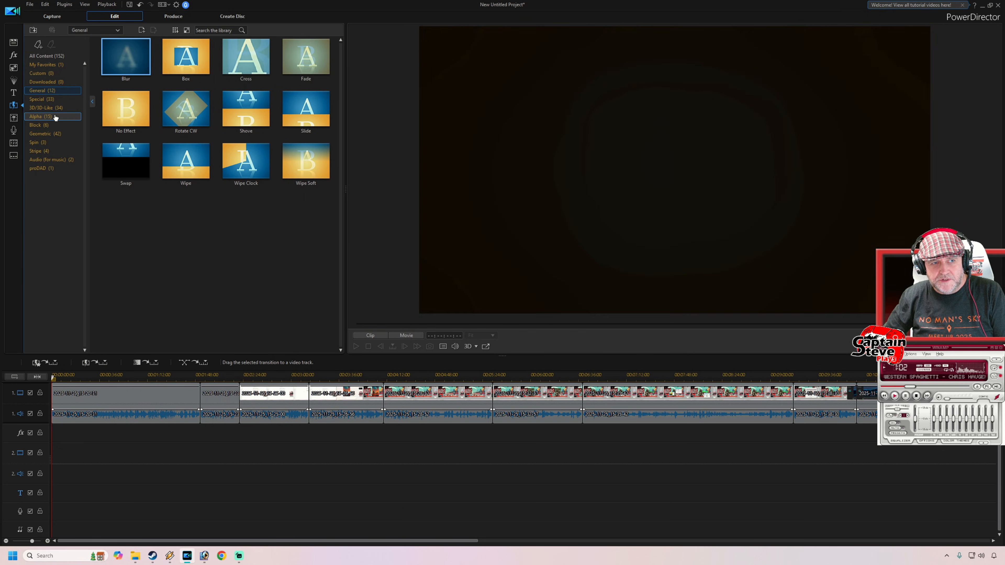
left_click(38, 116)
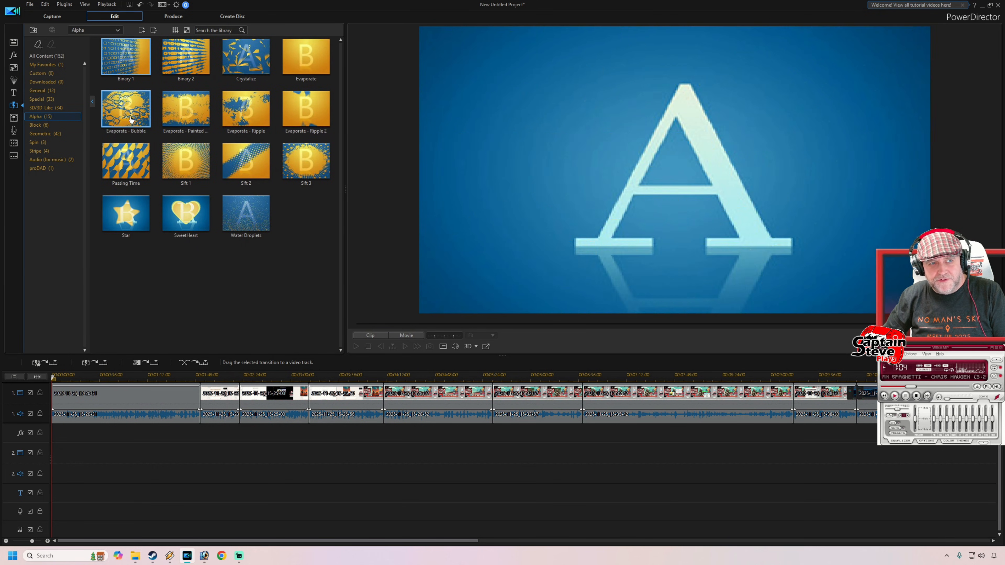
left_click(43, 65)
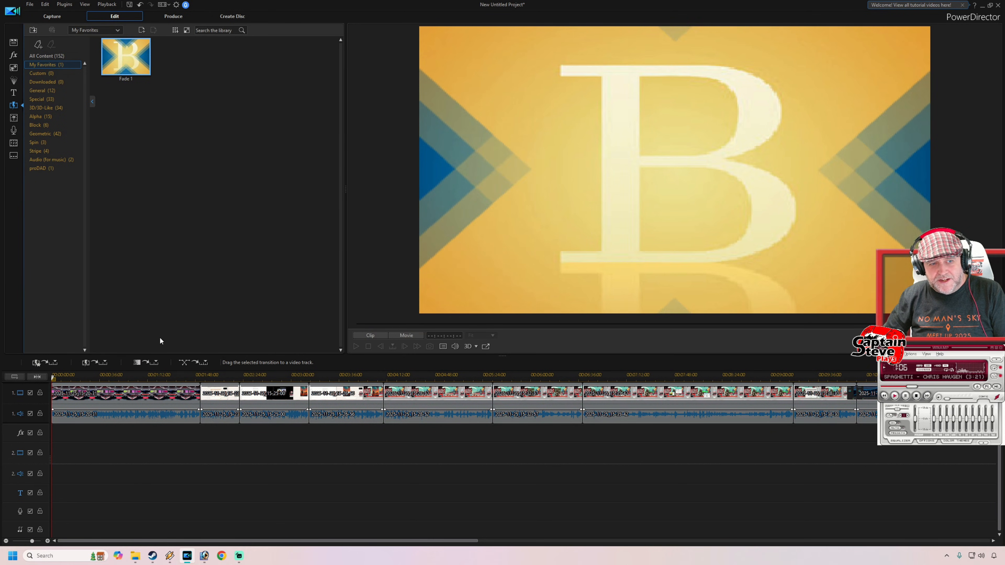
left_click(49, 363)
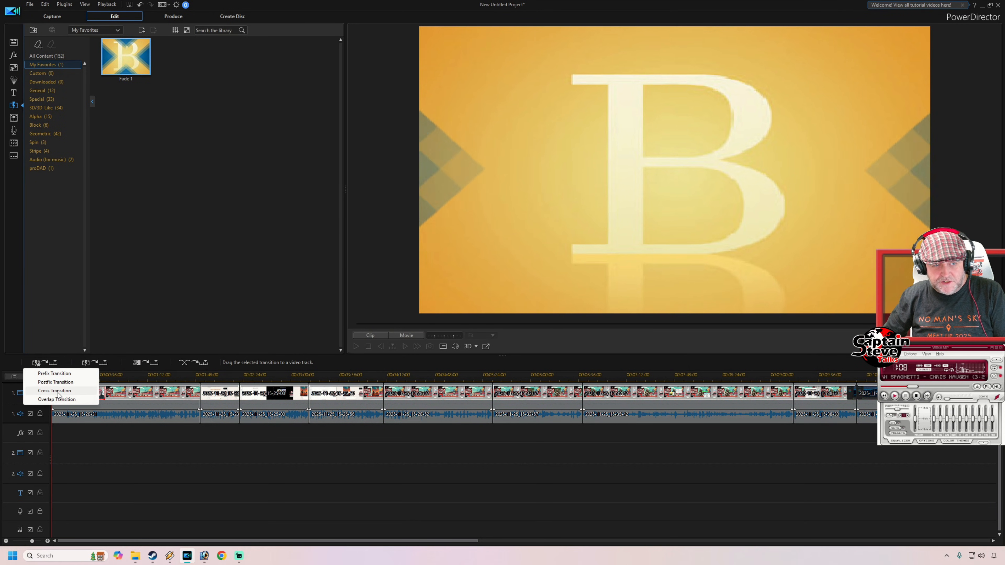
left_click(55, 391)
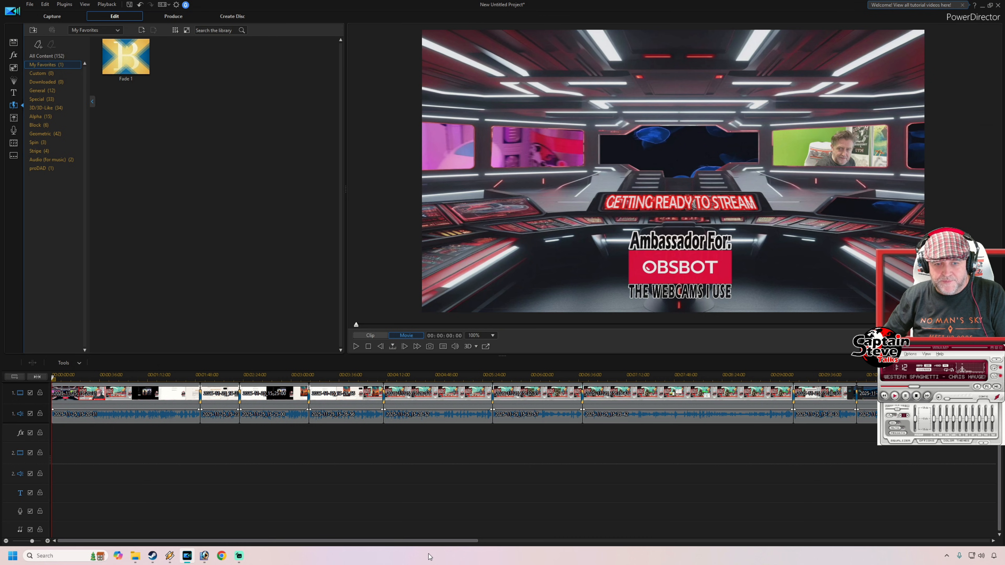
Open a gap in video track 1 at about 00:06:39, before the long thumbnail-editing clip, and fill it with boxing.mp4
left_click_drag(449, 542, 555, 551)
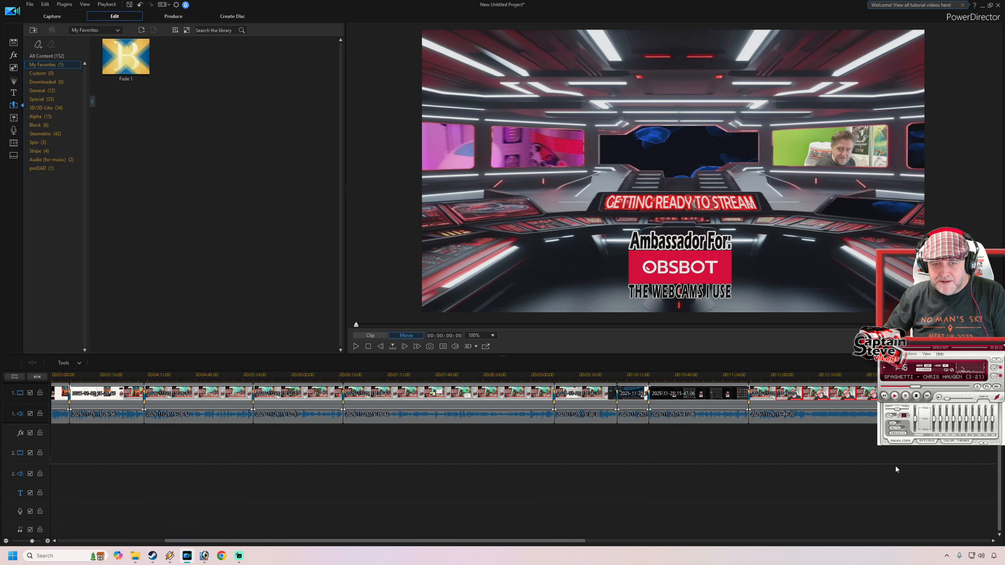
left_click_drag(883, 463, 410, 396)
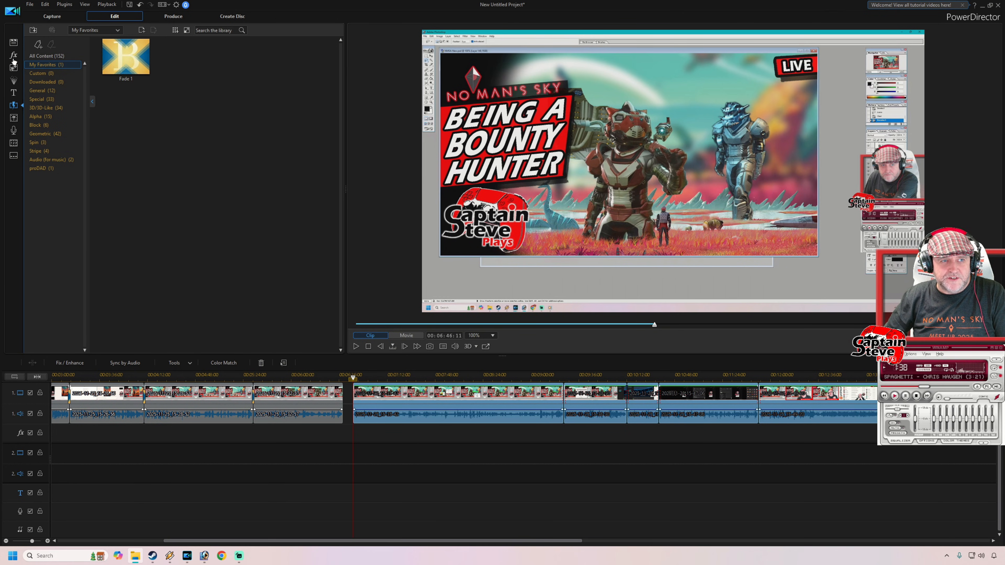
left_click(13, 43)
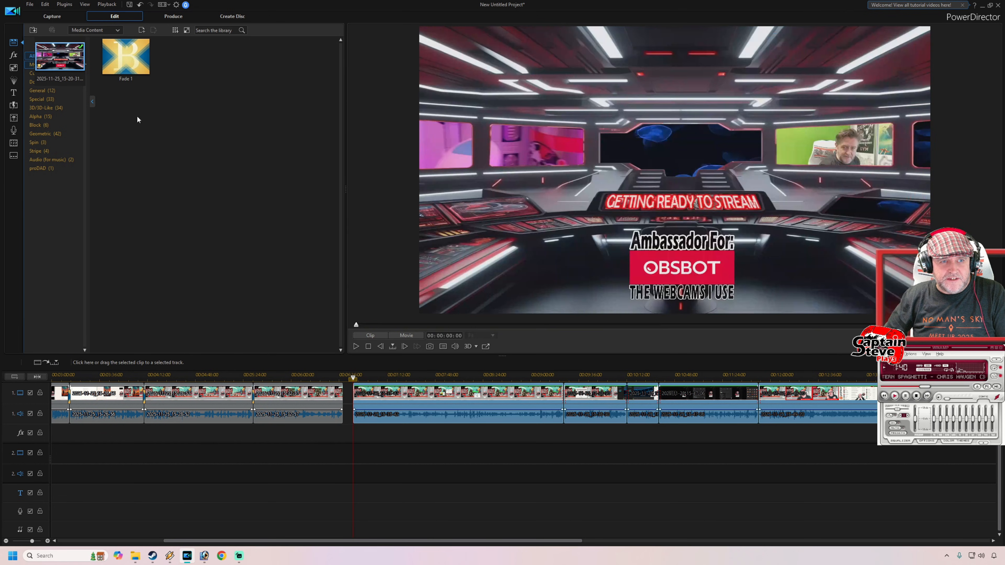
left_click_drag(120, 162, 345, 460)
left_click_drag(873, 454, 427, 395)
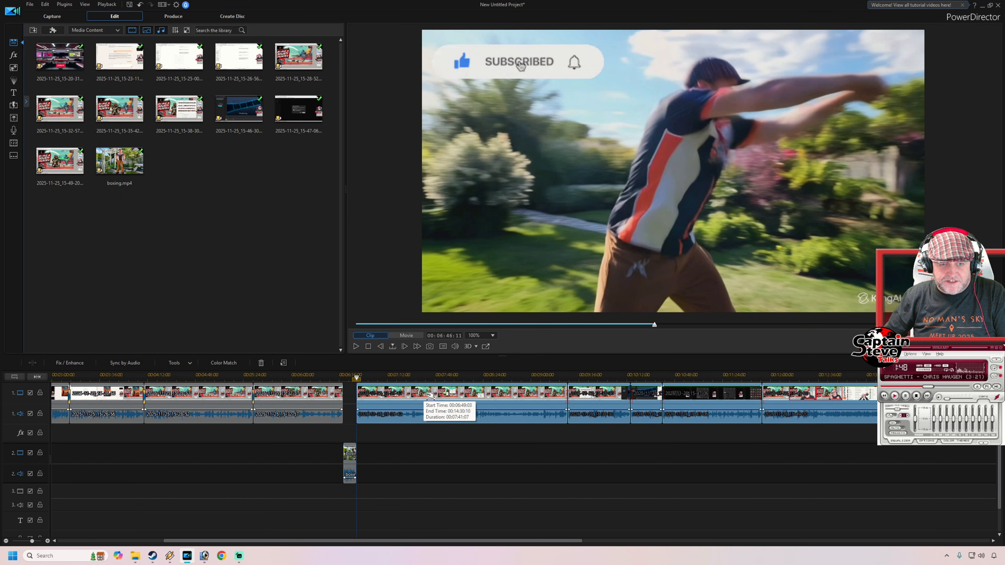
mouse_move(350, 451)
left_mouse_down()
mouse_move(351, 407)
mouse_move(353, 443)
left_mouse_up()
left_click(353, 443)
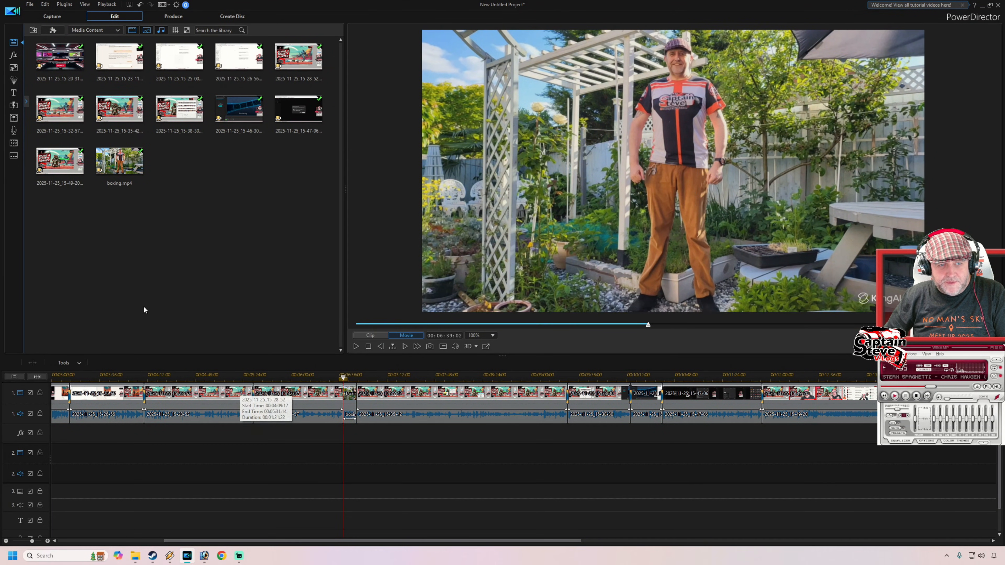
Add Fade 1 cross transitions on both sides of the boxing clip and play back that section
left_click(13, 106)
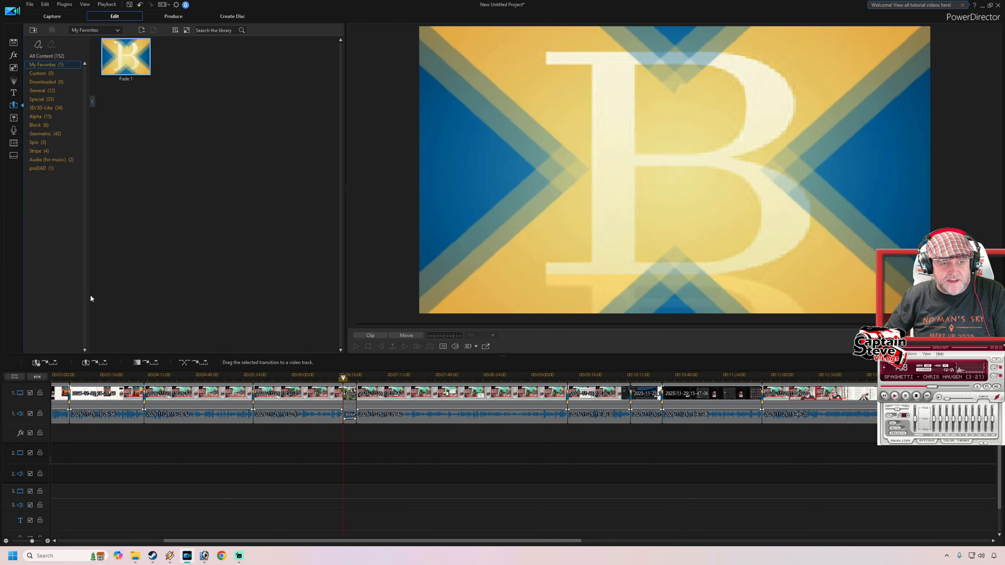
left_click(38, 363)
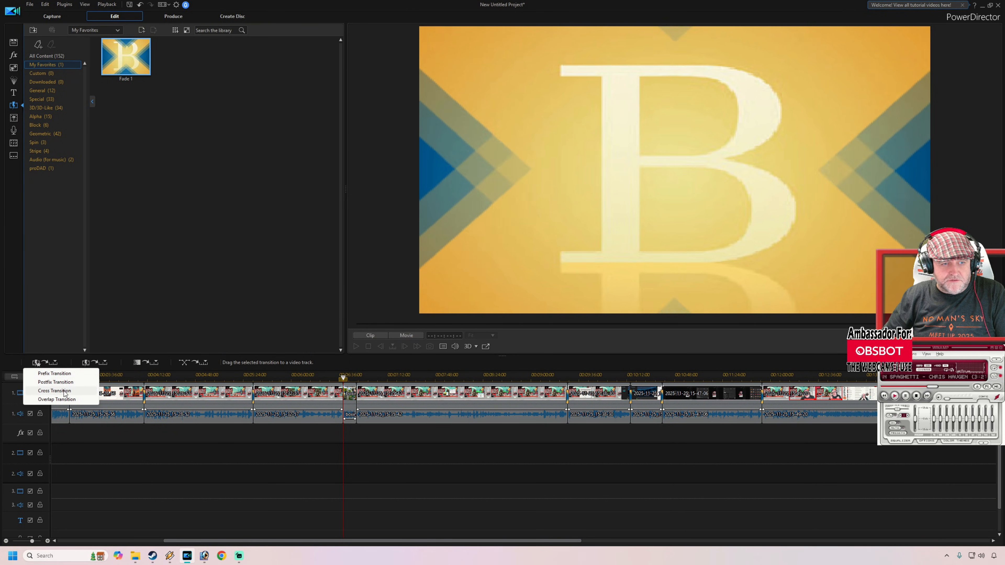
left_click(64, 391)
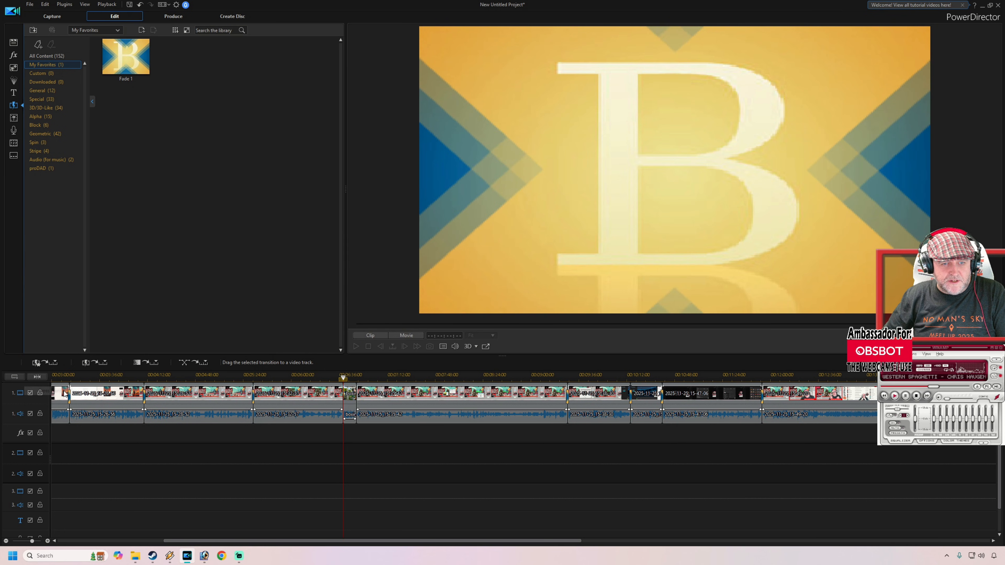
left_click(335, 379)
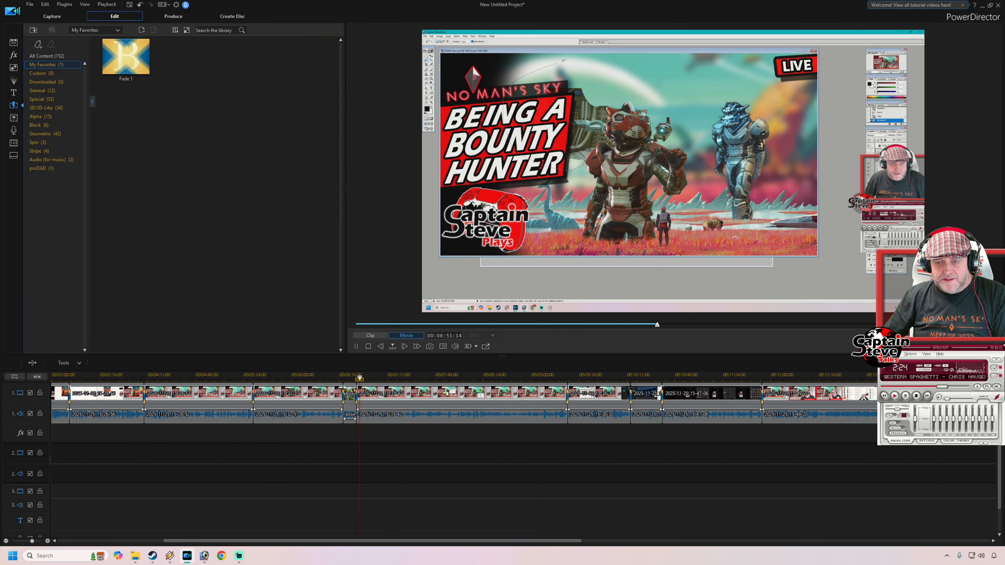
left_click(355, 347)
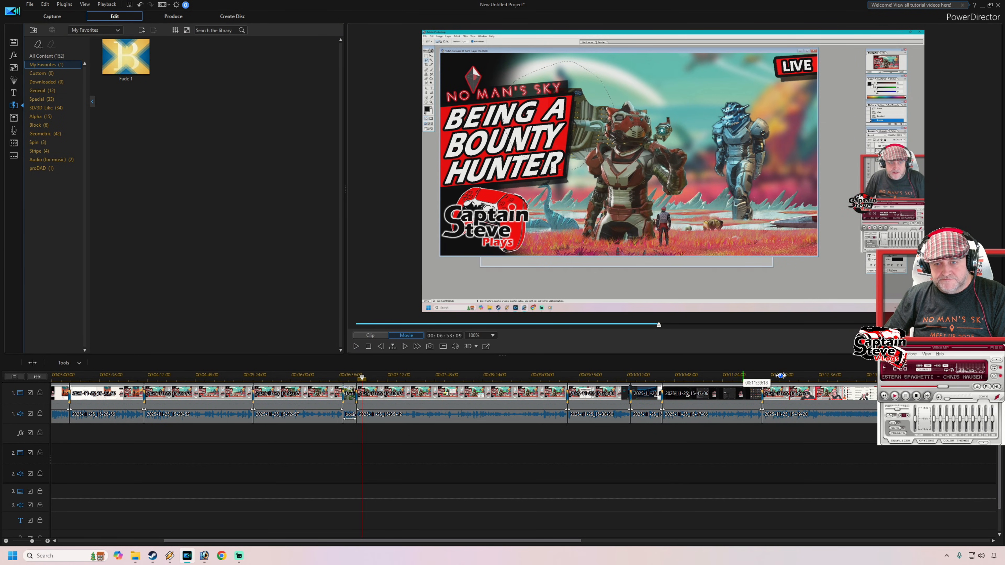
Place the custom LIKE N SUB title on video track 2 at 00:12:22:05
left_click(799, 374)
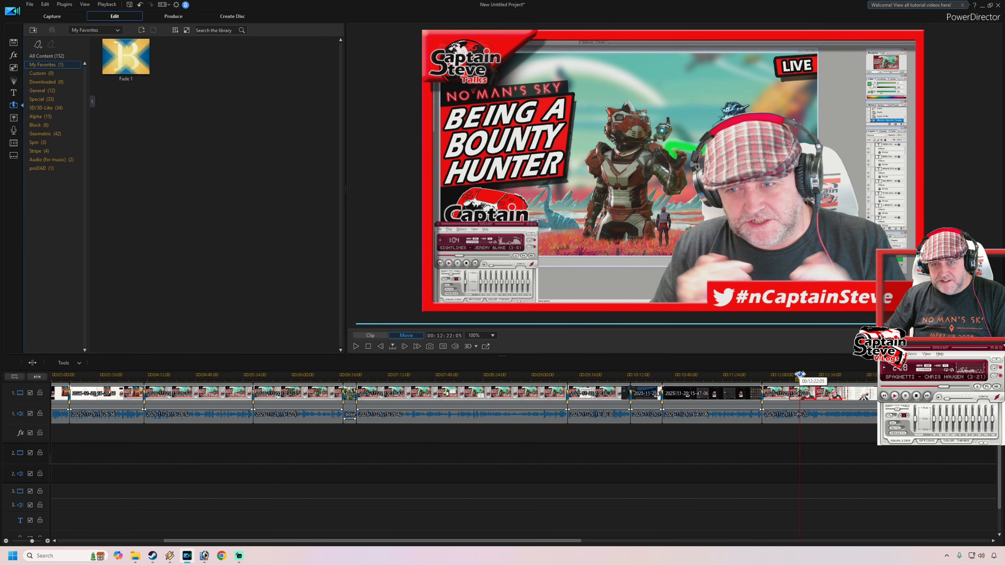
left_click(14, 94)
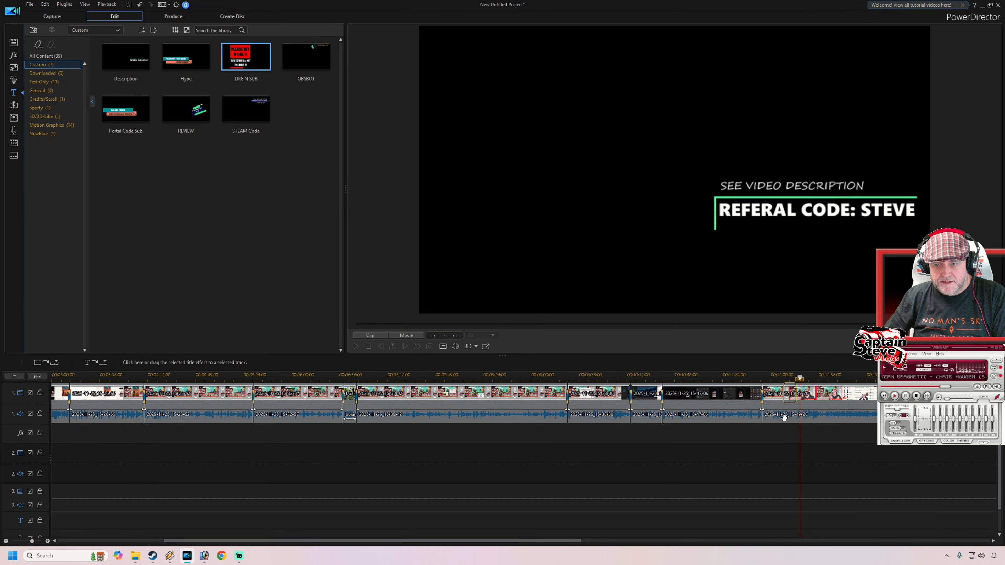
left_click_drag(784, 418, 800, 454)
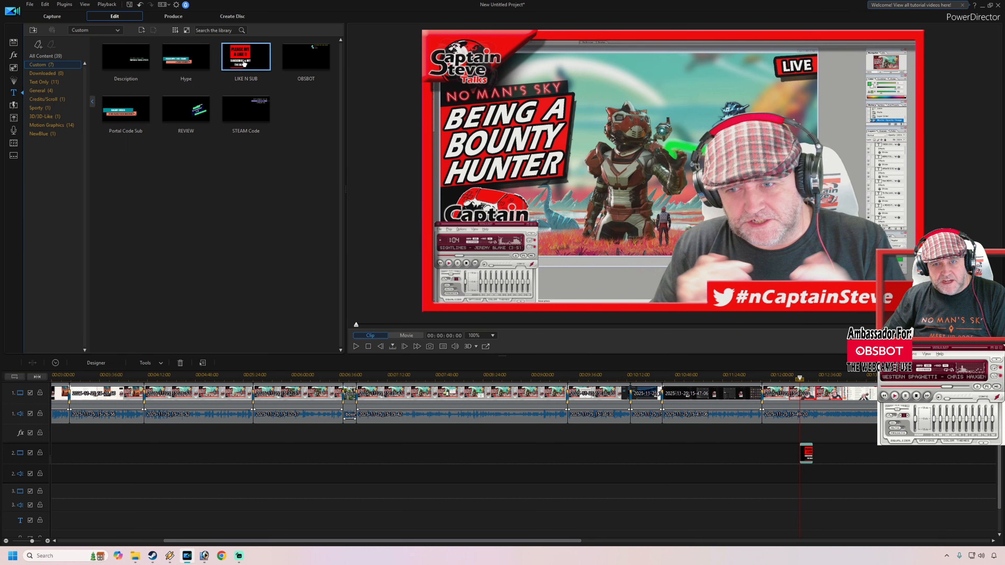
Shrink the LIKE N SUB title to a scale of 0.65 and move it to X 0.278, Y 0.821, beside the music player
double_click(807, 452)
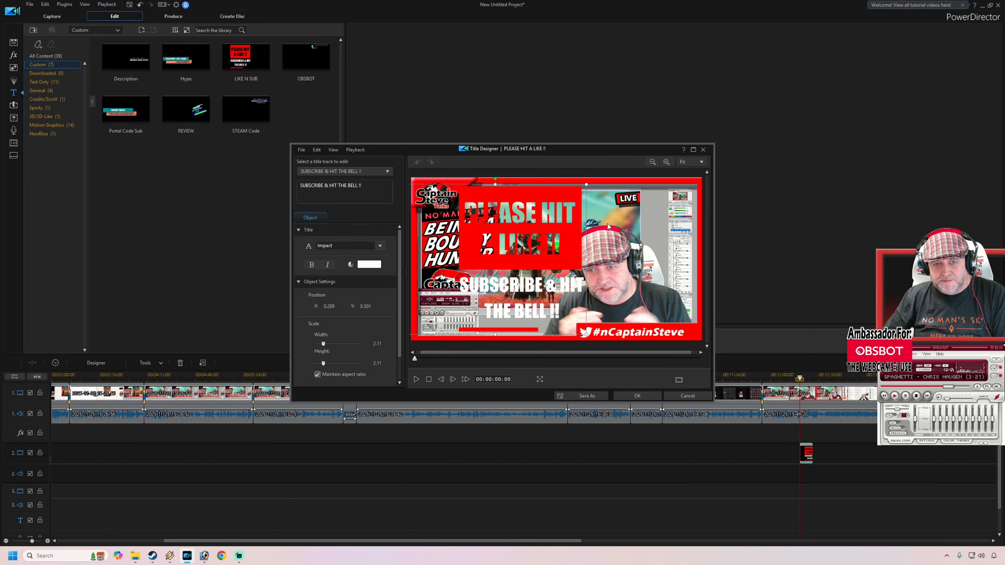
left_click_drag(586, 183, 460, 268)
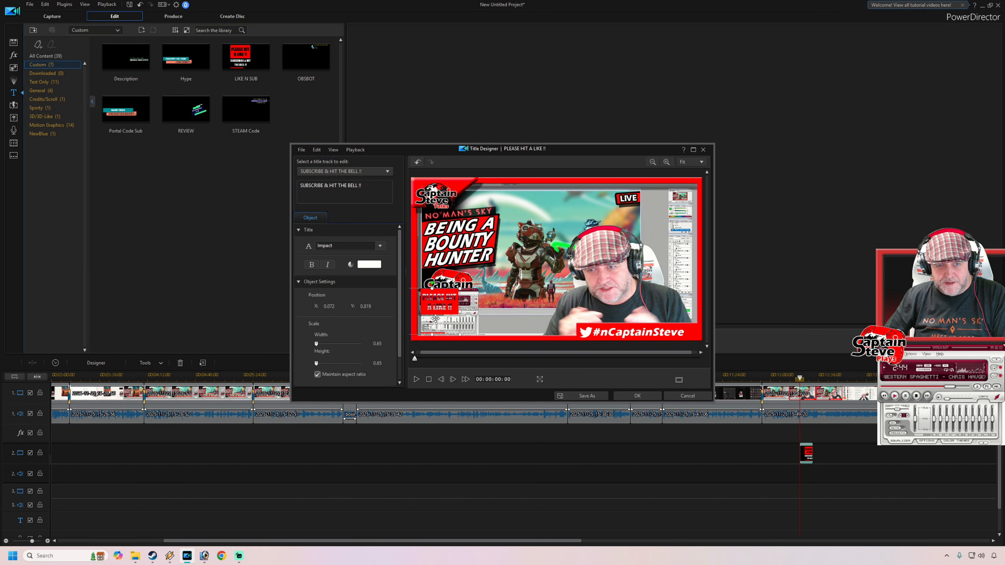
left_click_drag(435, 319, 493, 312)
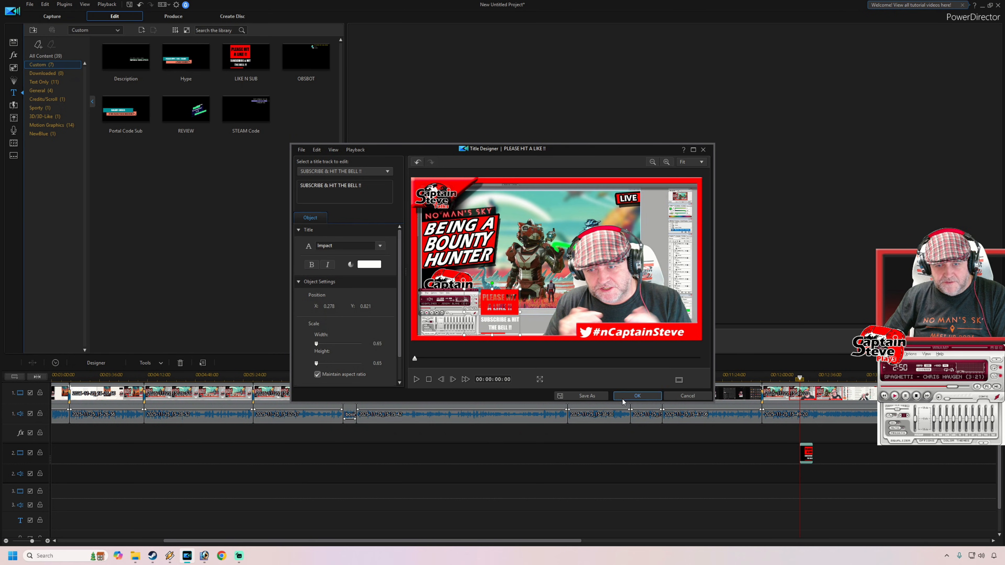
left_click(415, 381)
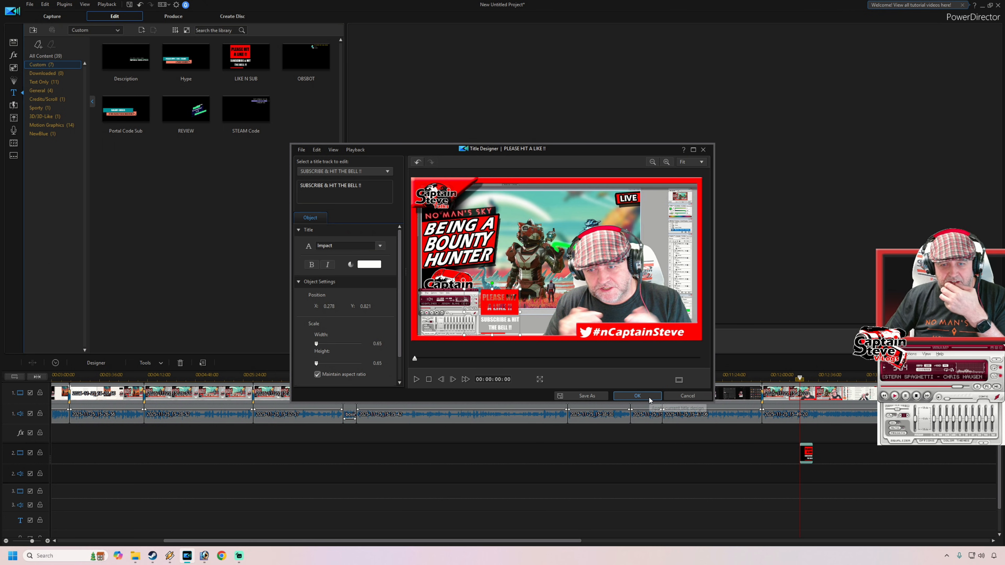
left_click(638, 396)
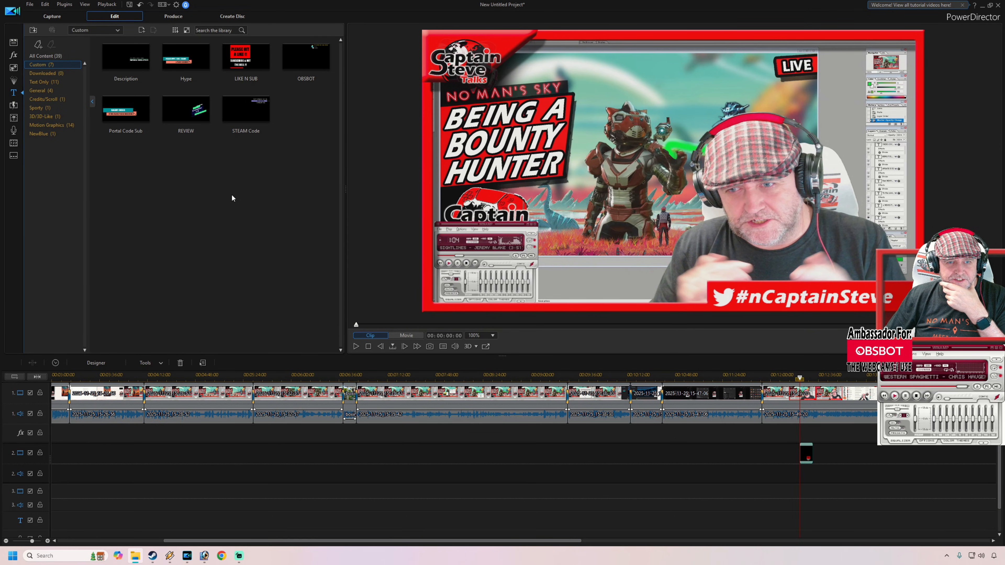
Add Winamp-01.png to video track 2 near the start of the timeline, lasting about 1 minute 15 seconds
left_click(13, 42)
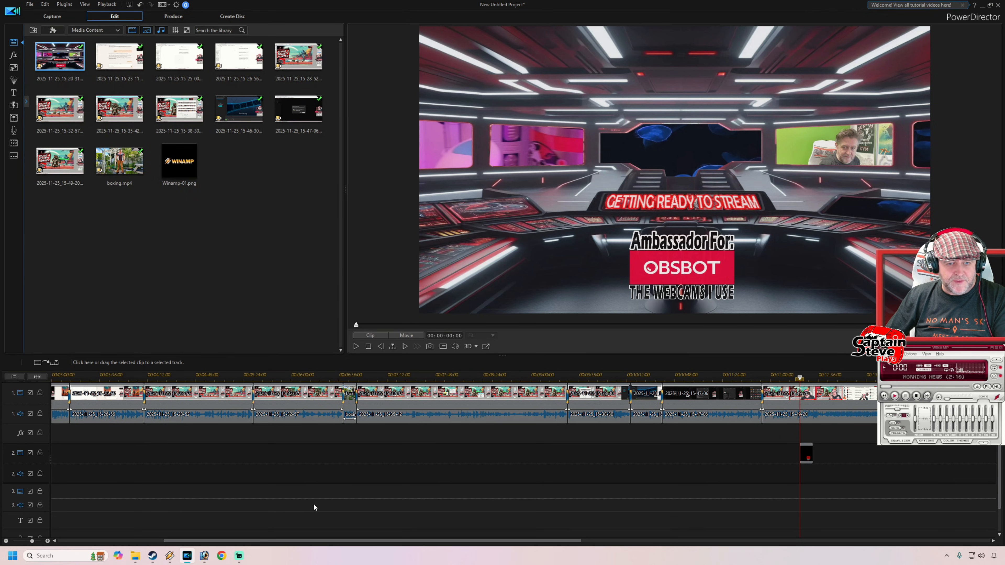
left_click_drag(341, 540, 233, 539)
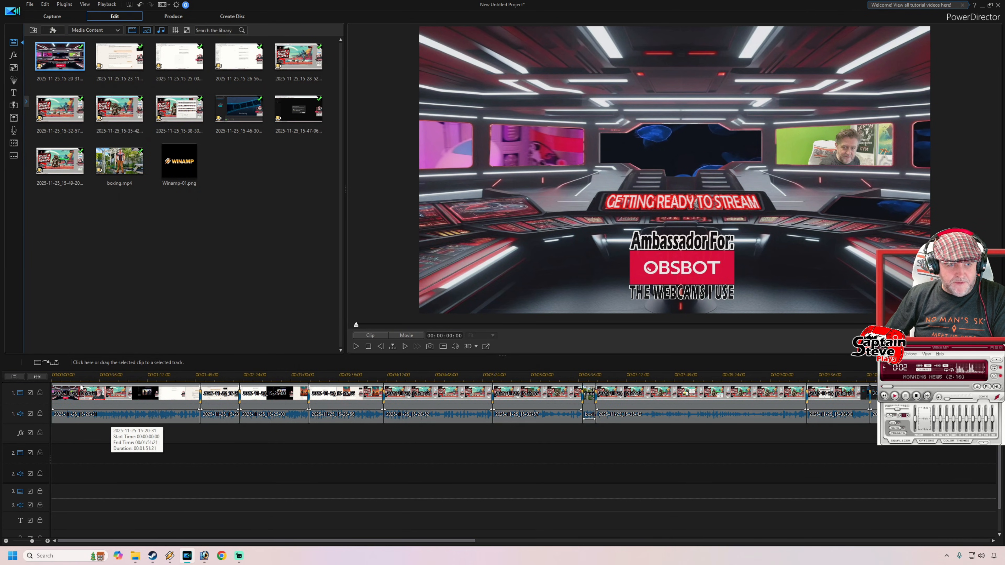
left_click(83, 379)
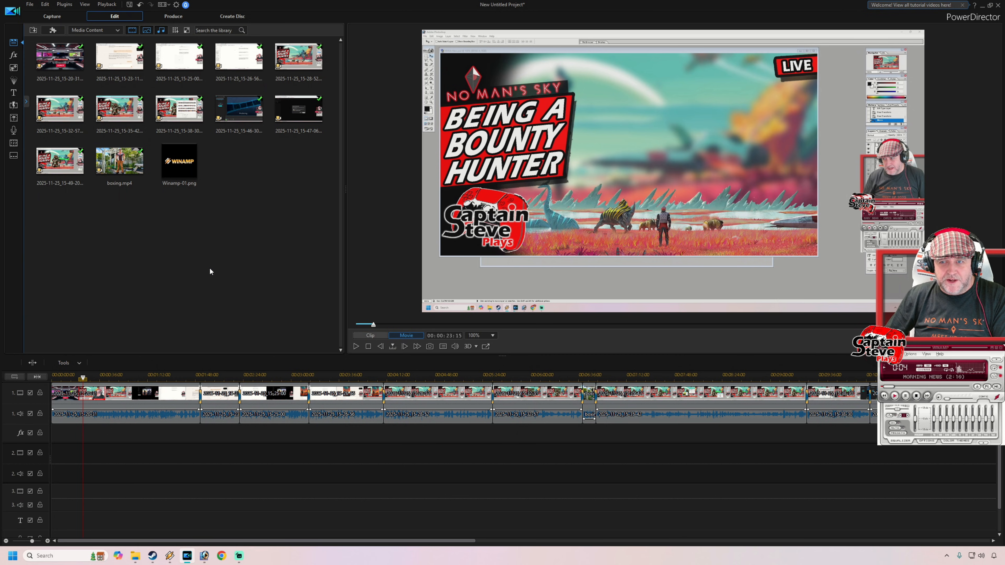
left_click_drag(179, 171, 189, 452)
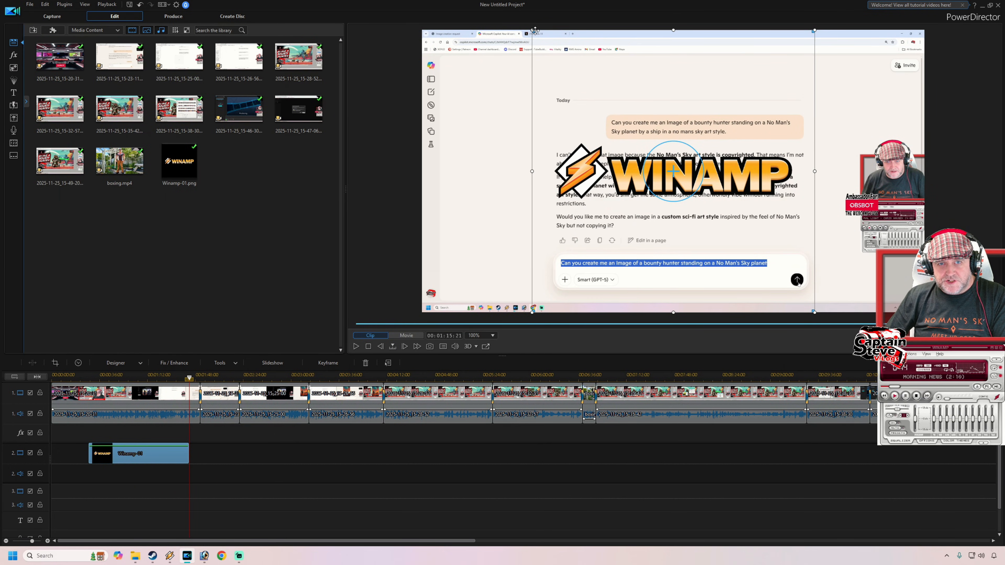
Shrink the Winamp logo and position it over the music player beneath the webcam picture in the video frame
left_click_drag(533, 31, 721, 219)
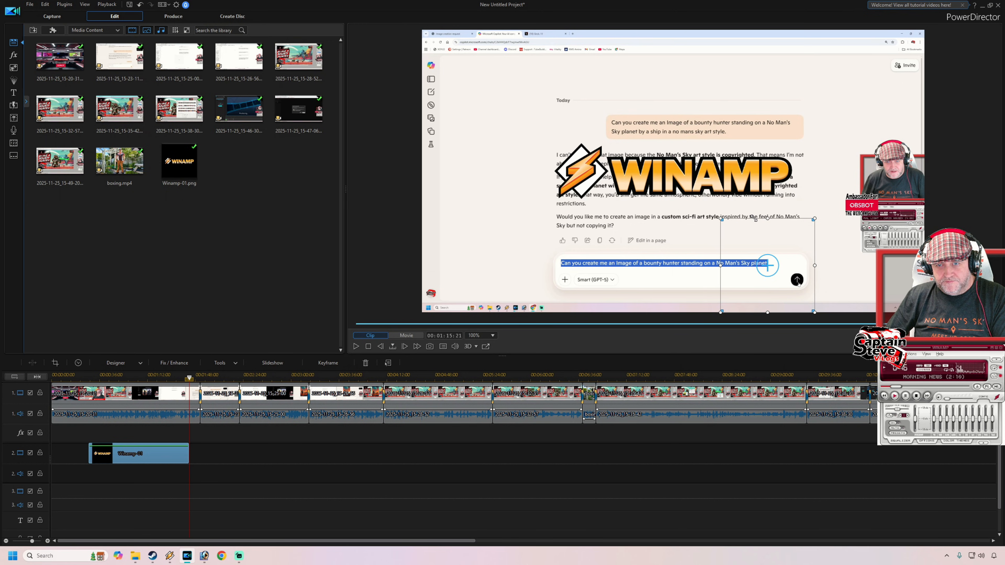
left_click_drag(799, 269, 908, 259)
left_click_drag(829, 303, 871, 292)
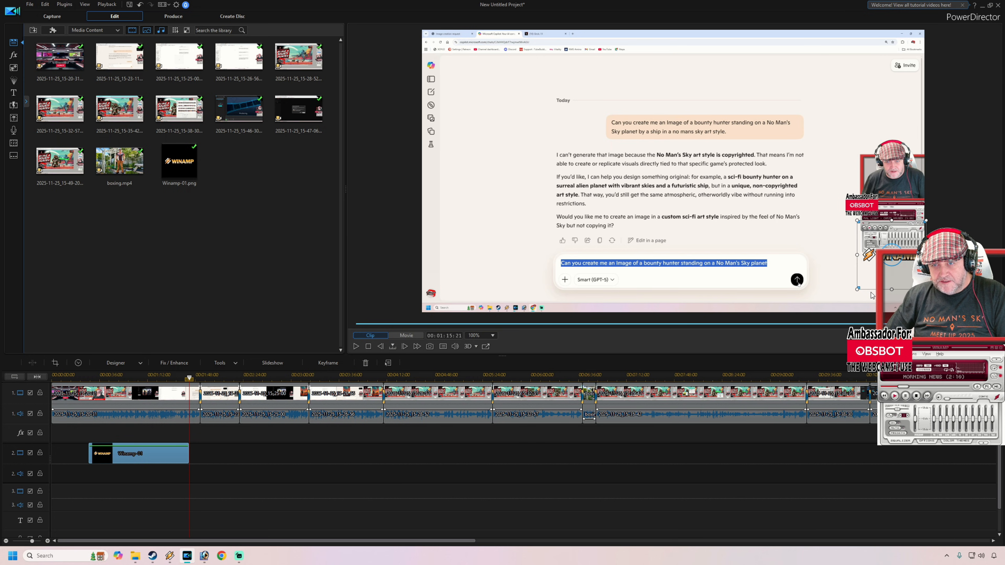
Enable fade-in and fade-out on the Winamp logo clip on video track 2
right_click(146, 460)
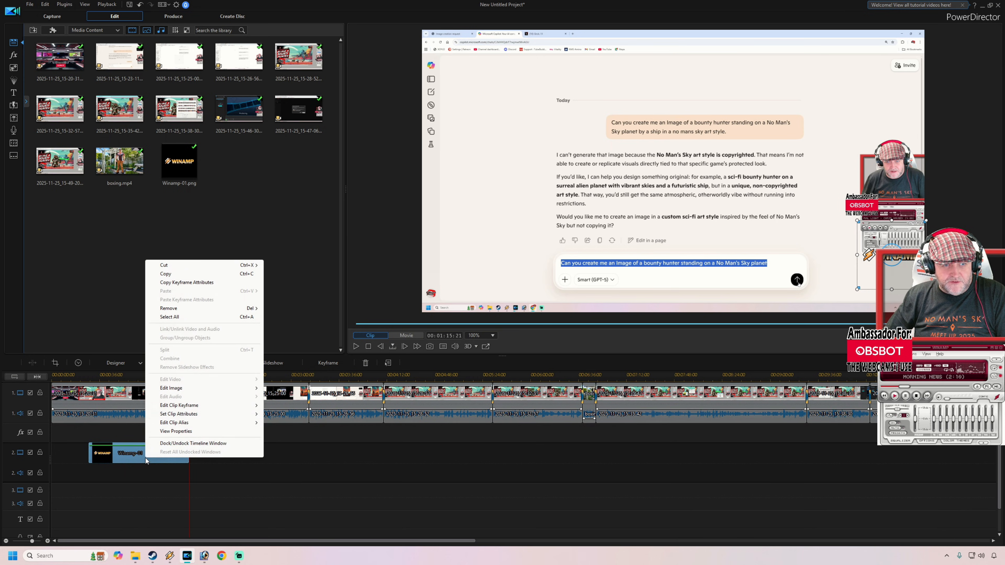
mouse_move(202, 388)
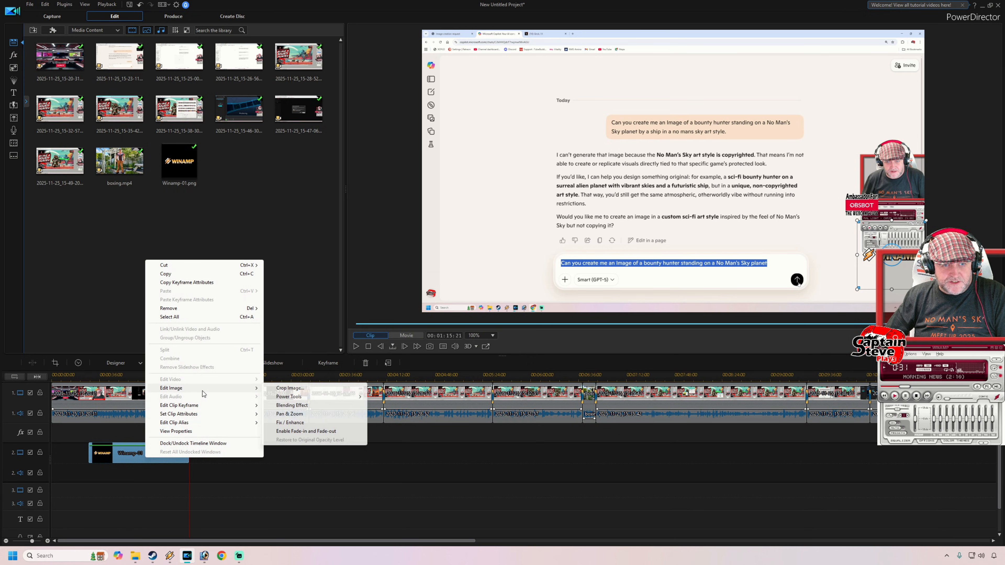
left_click(327, 432)
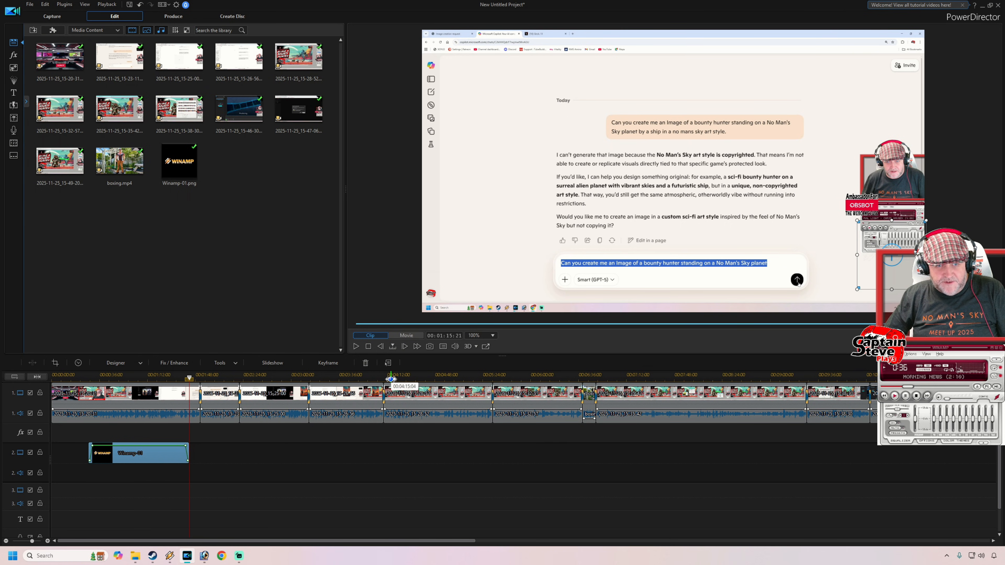
Paste copies of the Winamp logo clip on video track 2 at about 00:04:13 and shortly after the boxing clip
left_click(390, 379)
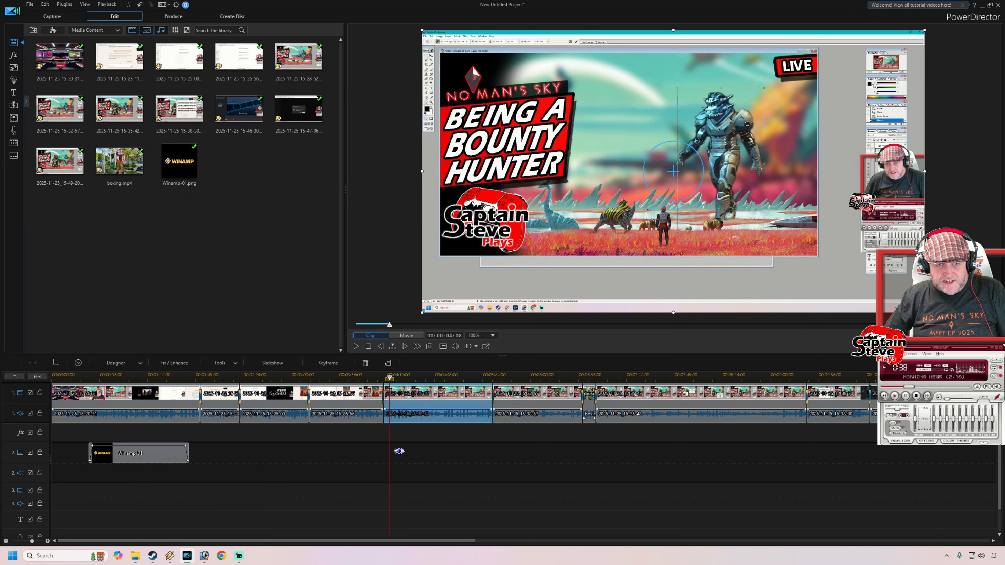
key("ctrl+v")
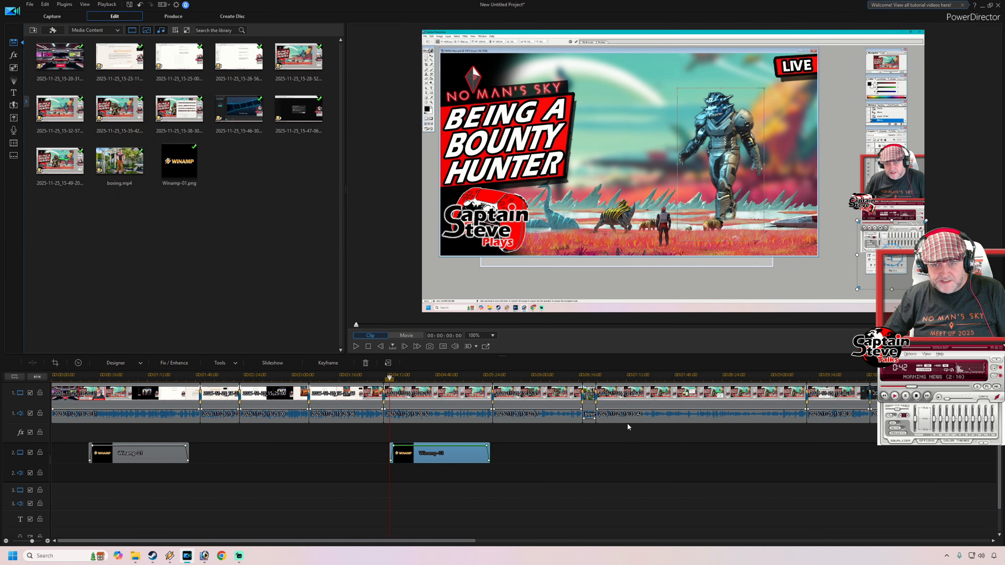
left_click(613, 414)
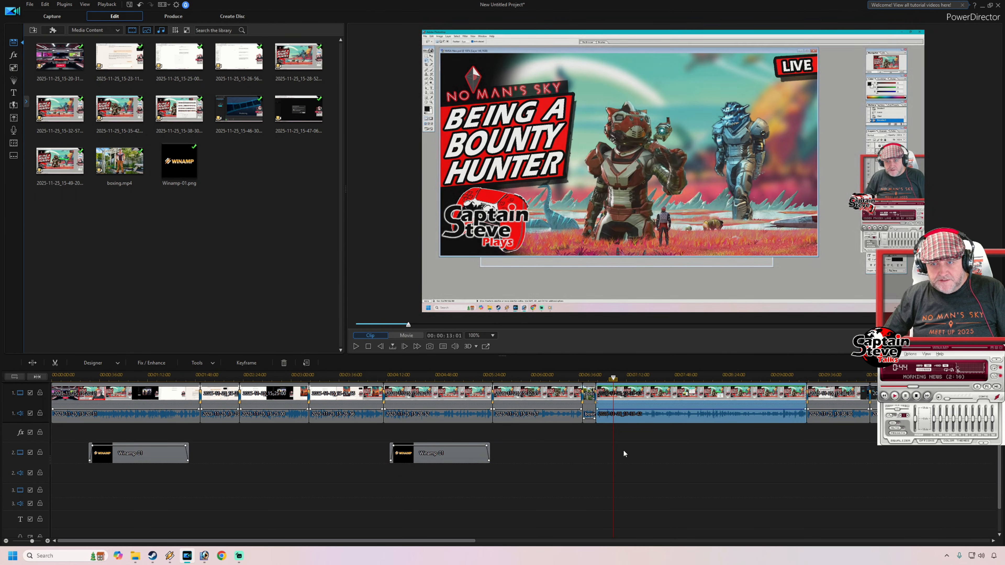
left_click(625, 455)
key("ctrl+v")
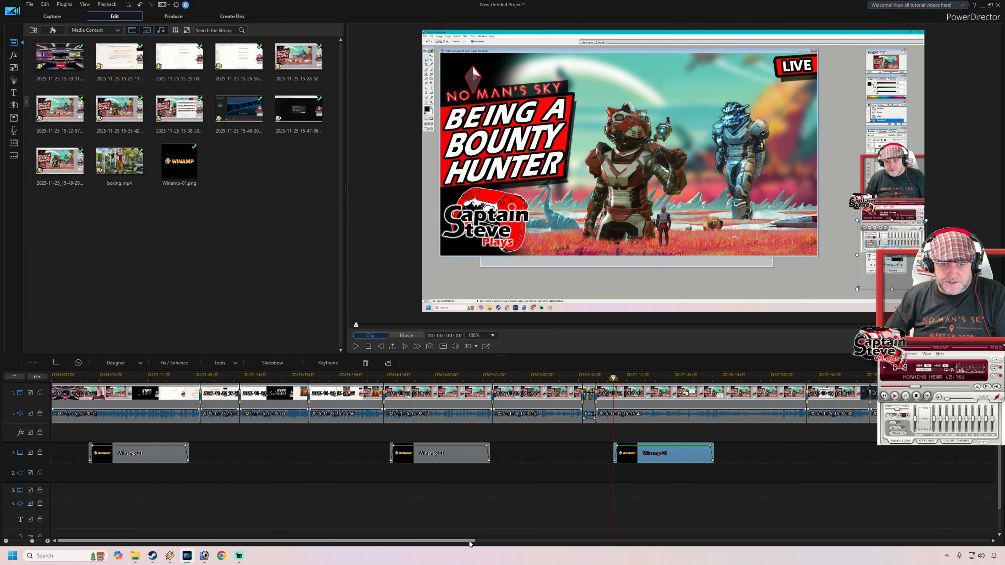
Preview the movie from the start of the YouTube Studio scheduling clip and paste another Winamp logo copy on video track 2 at 00:10:41:07
left_click_drag(466, 541, 579, 547)
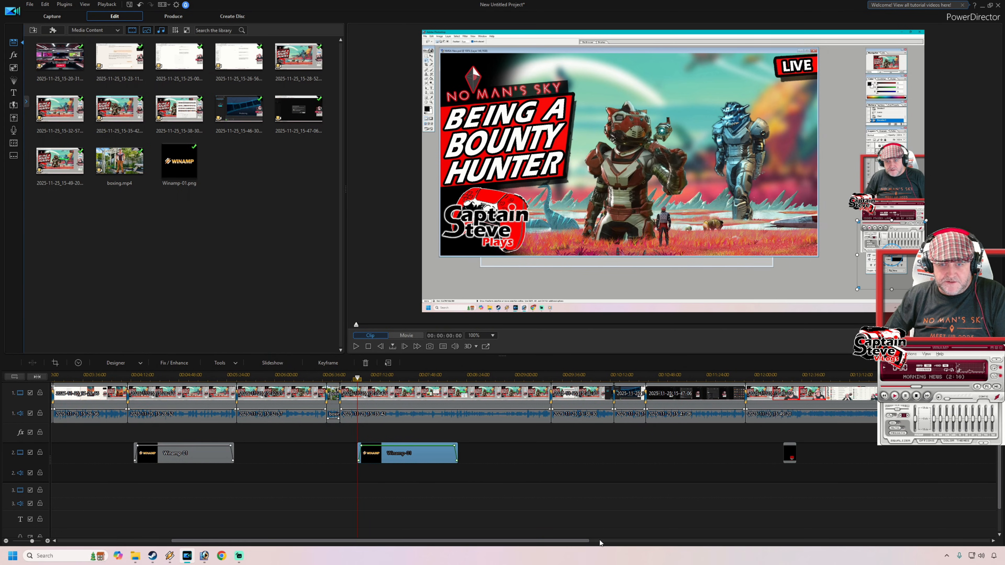
left_click(646, 376)
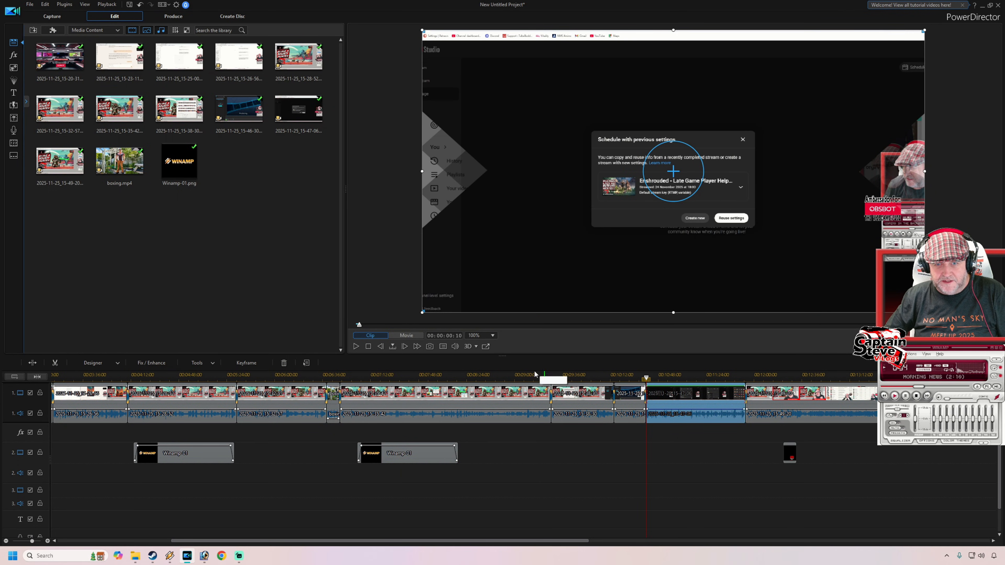
left_click(407, 335)
left_click(356, 346)
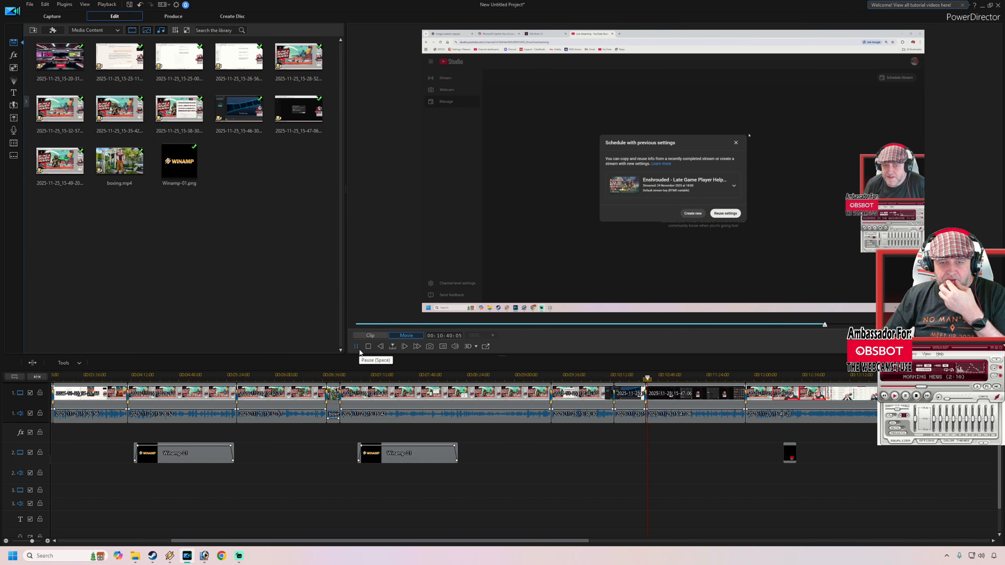
left_click(358, 348)
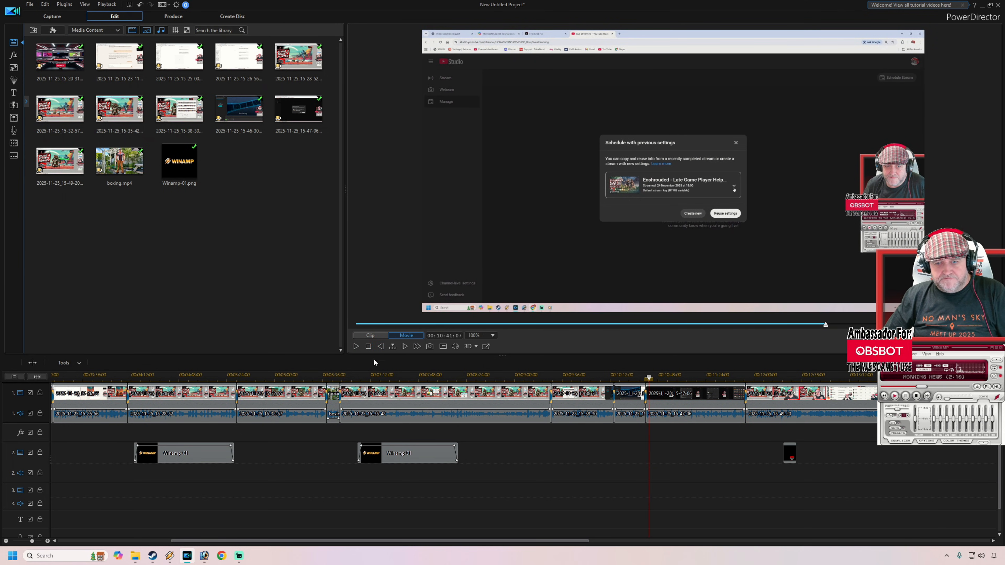
left_click(650, 453)
key("ctrl+v")
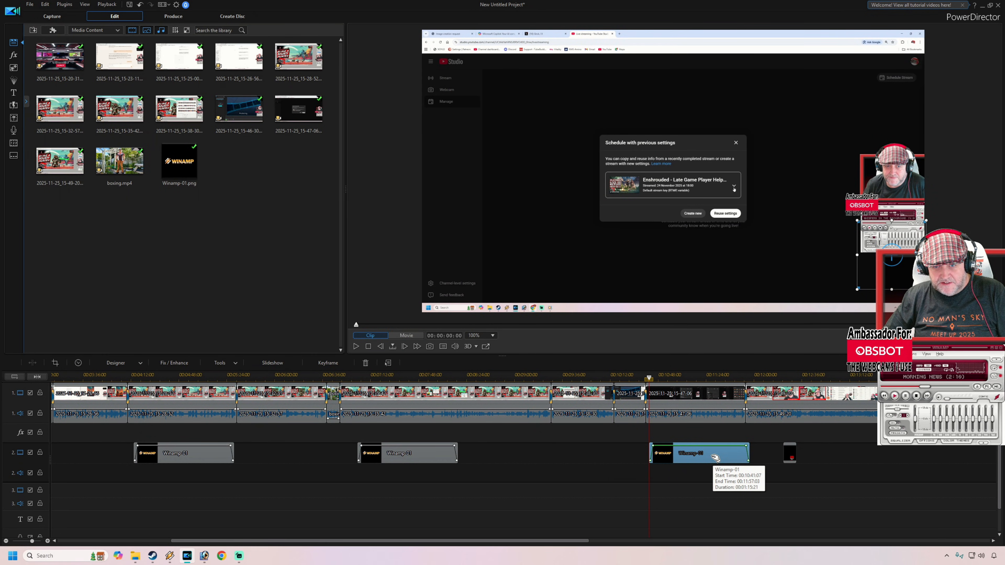
Turn off the fades on the last Winamp logo copy and trim it at both ends to fit within the scheduling clip
right_click(715, 457)
mouse_move(754, 388)
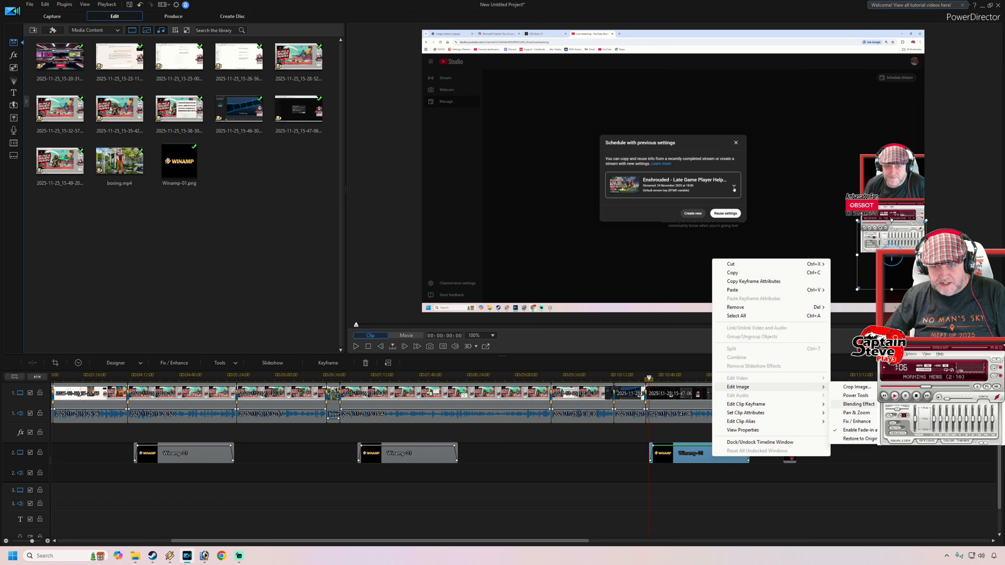
left_click(857, 430)
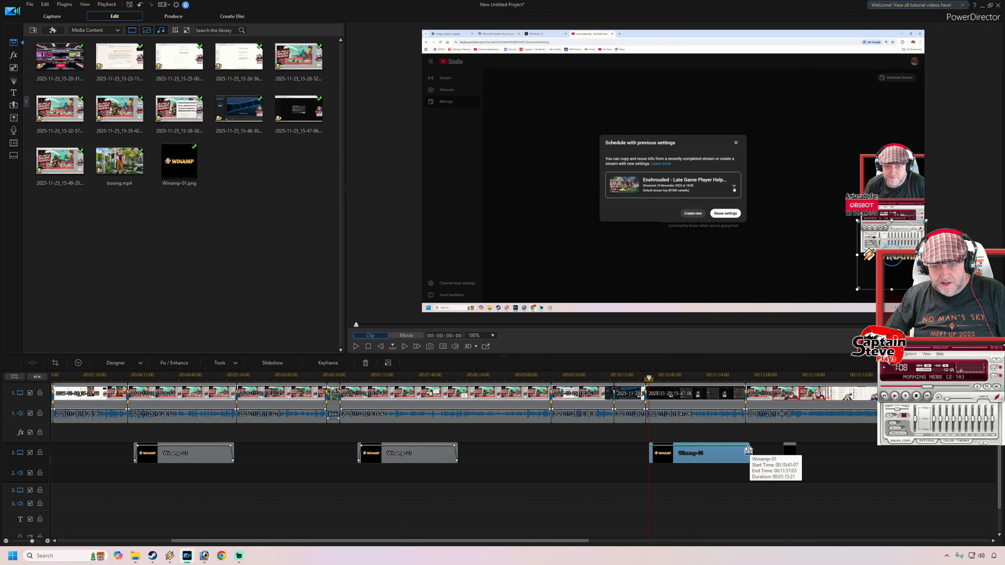
left_click_drag(749, 451, 689, 457)
left_click(740, 458)
Enable fade-in and fade-out again on the shortened last Winamp logo copy
right_click(689, 458)
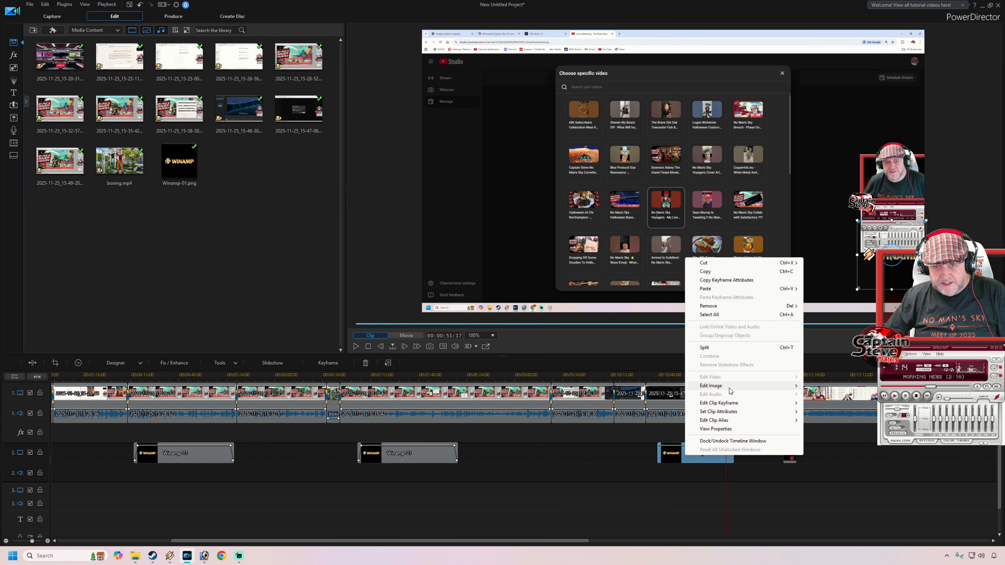
mouse_move(712, 385)
left_click(821, 430)
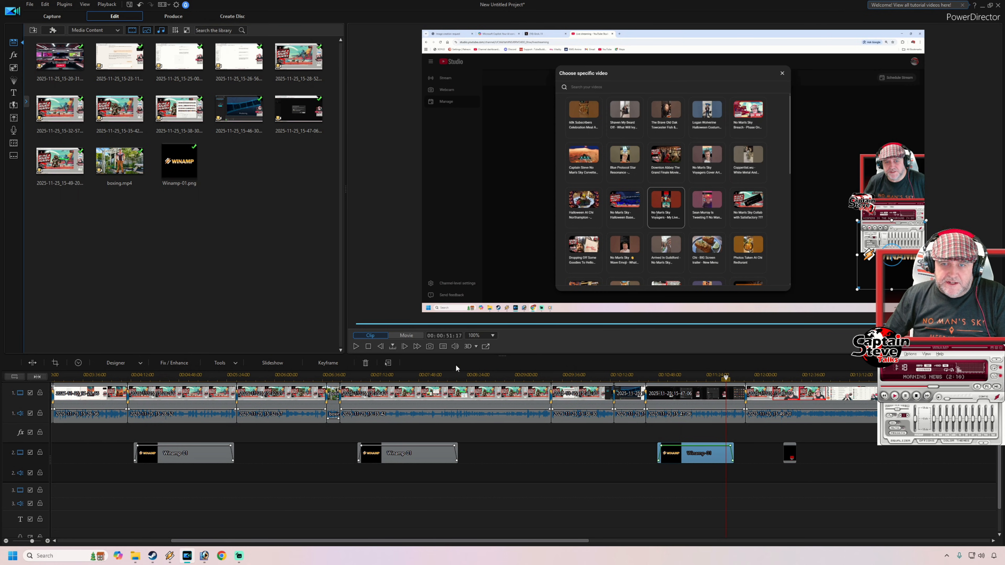
left_click(798, 510)
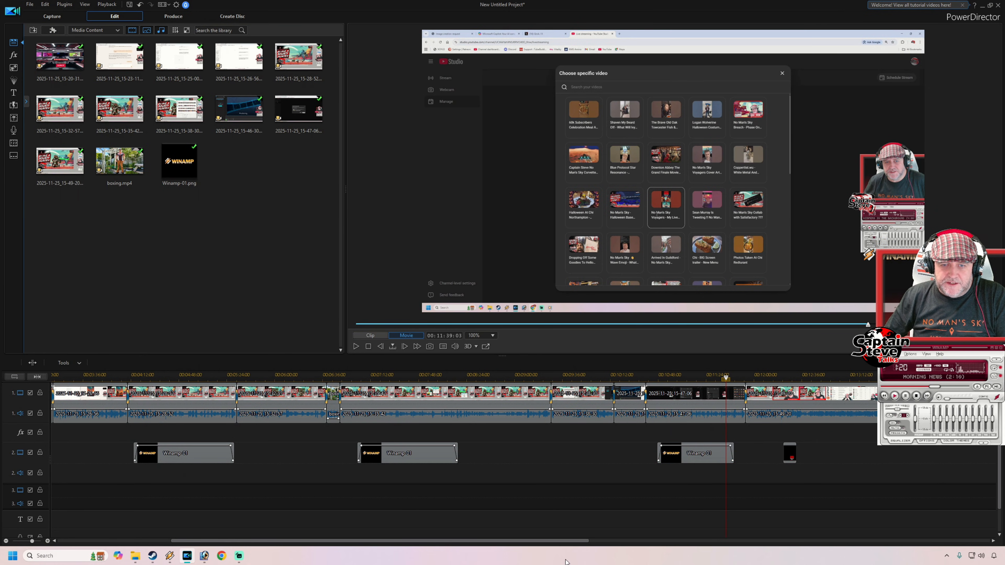
left_click_drag(576, 541, 447, 549)
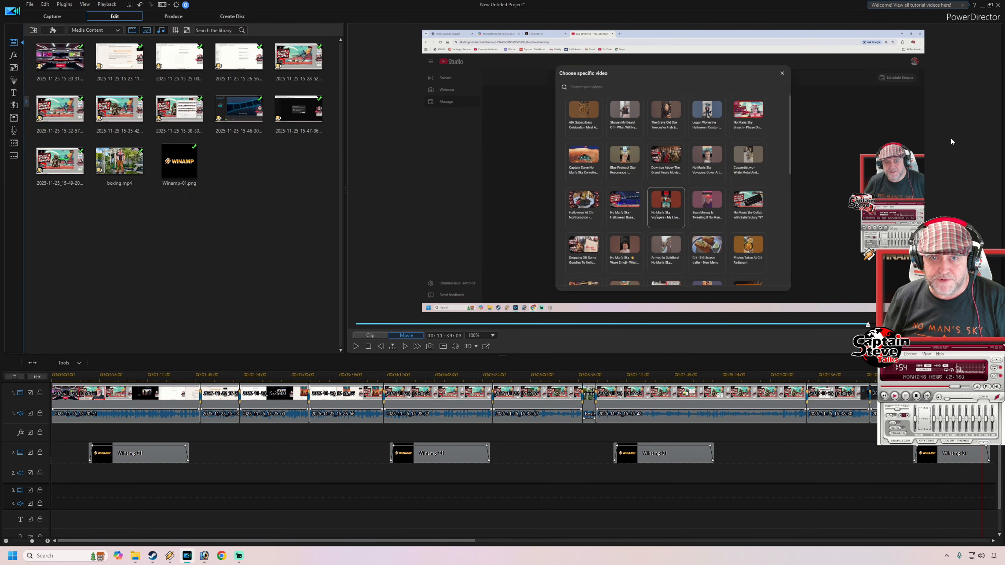
Go to movie production and review the video and audio properties of the YouTube 60FPS-4K H.264 profile without changing them
left_click(178, 18)
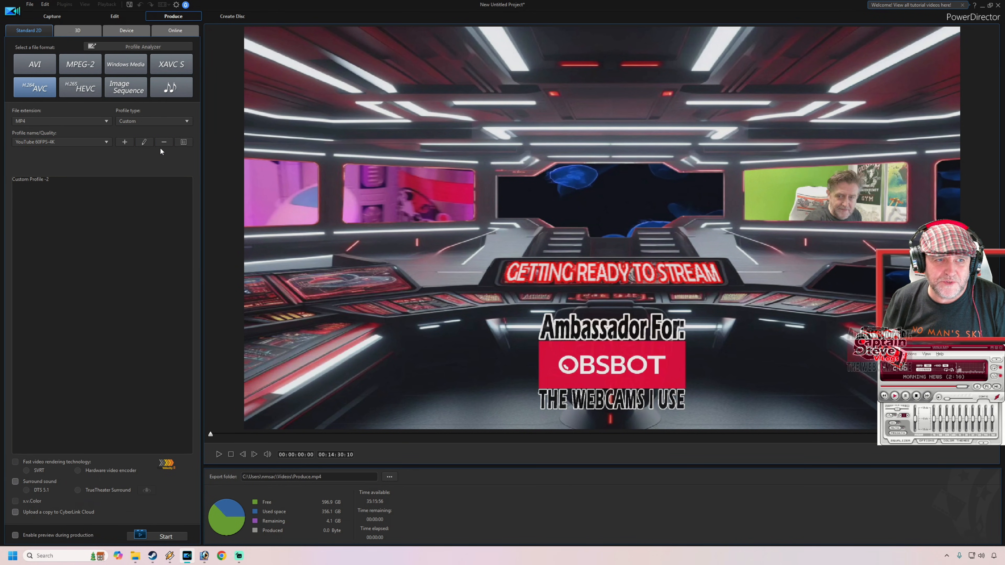
left_click(147, 144)
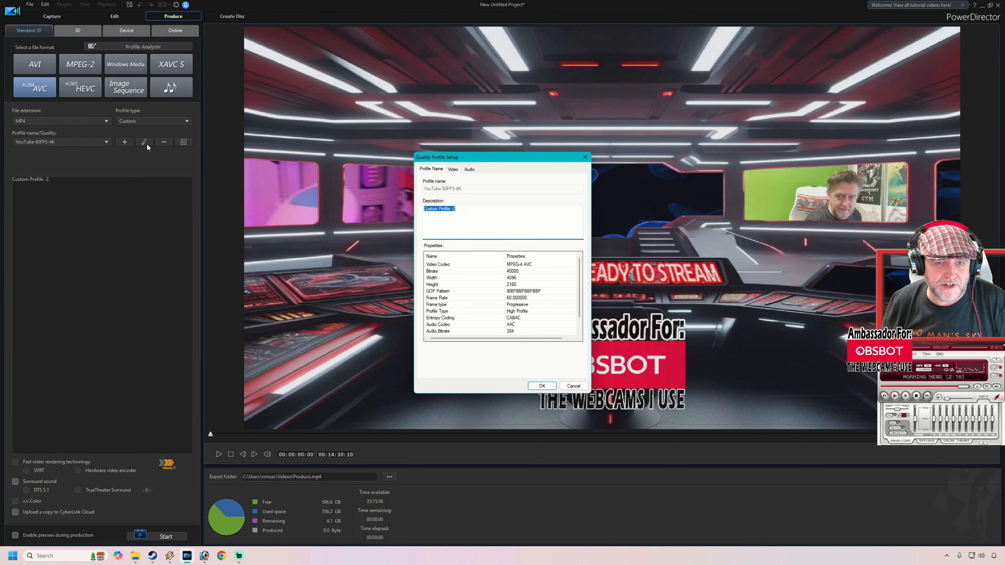
scroll(554, 270, "down", 1)
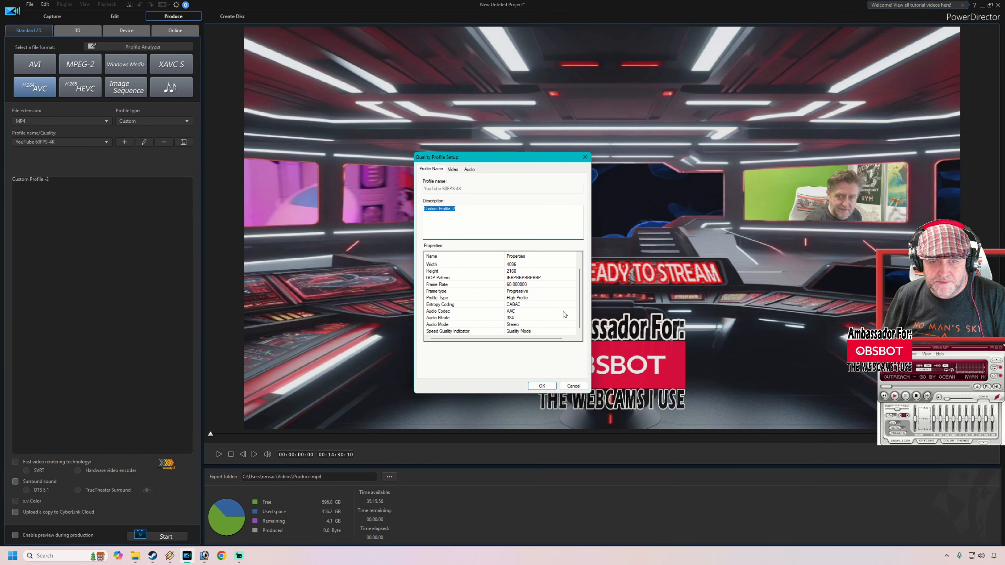
scroll(565, 314, "up", 1)
scroll(554, 269, "down", 1)
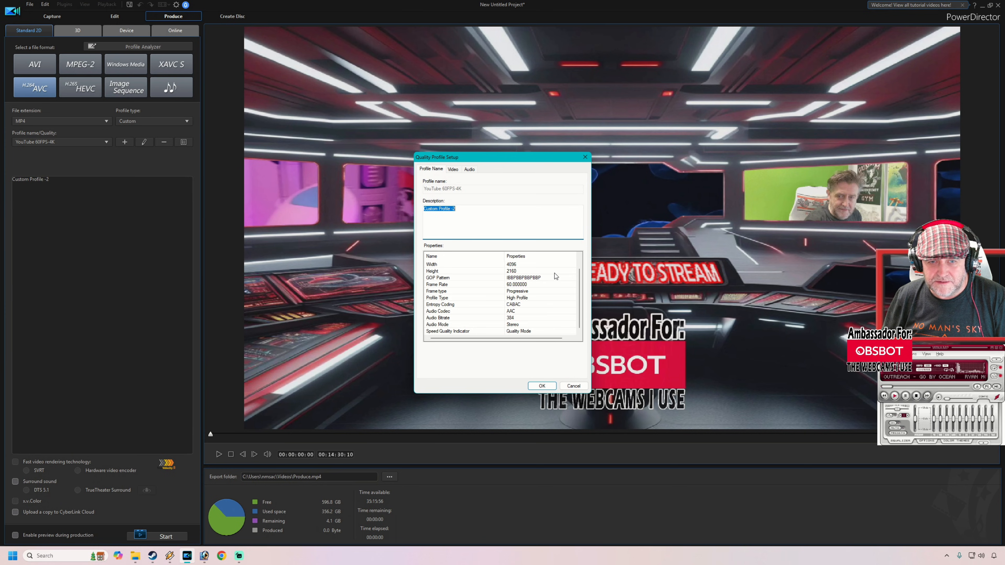
scroll(555, 274, "up", 1)
scroll(555, 274, "down", 1)
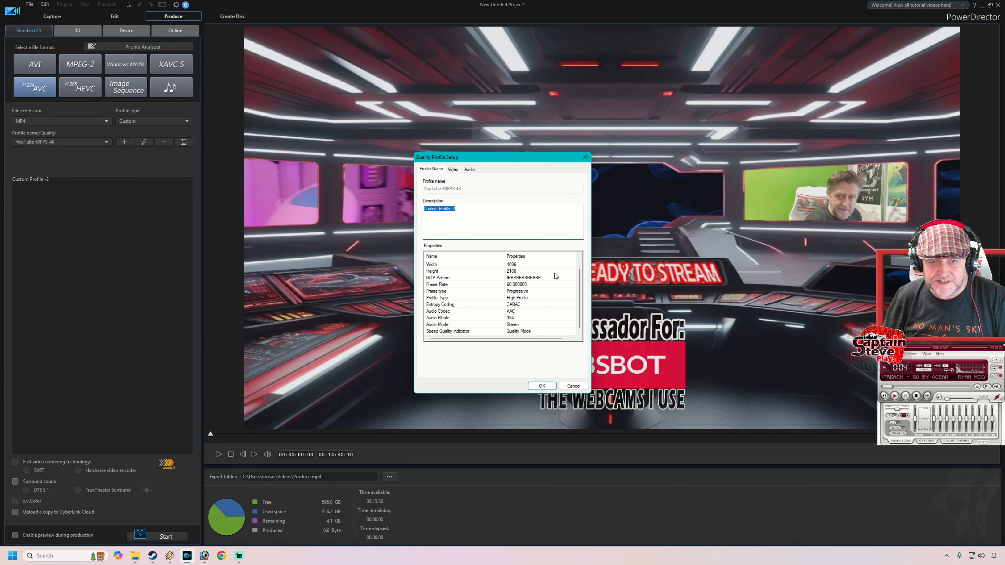
left_click(576, 384)
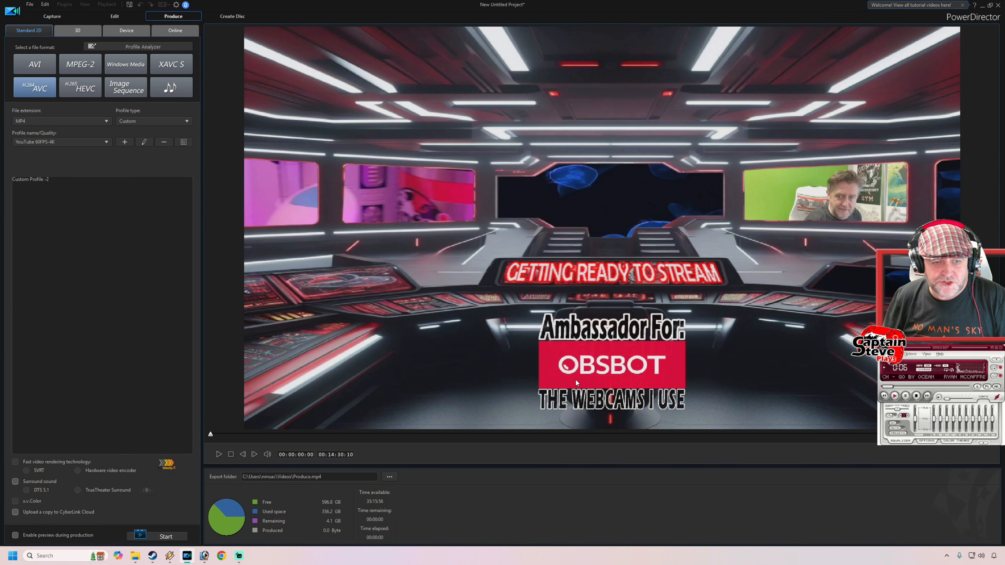
Set the output file to "Thumbnail Making Captain Steve" as MP4 in the Videos folder and start rendering the movie
left_click(390, 477)
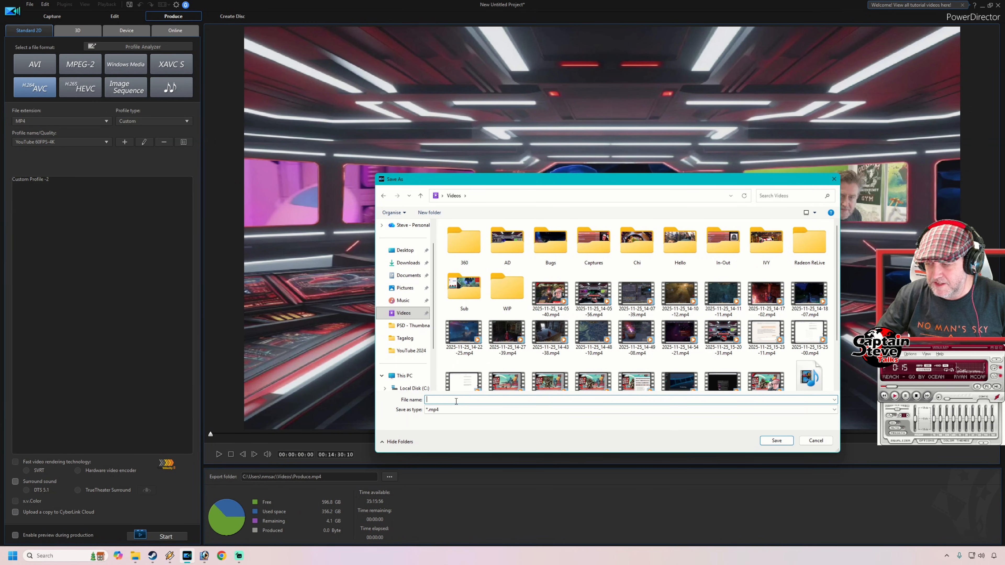
type("Thumbnail Making Captain Steve")
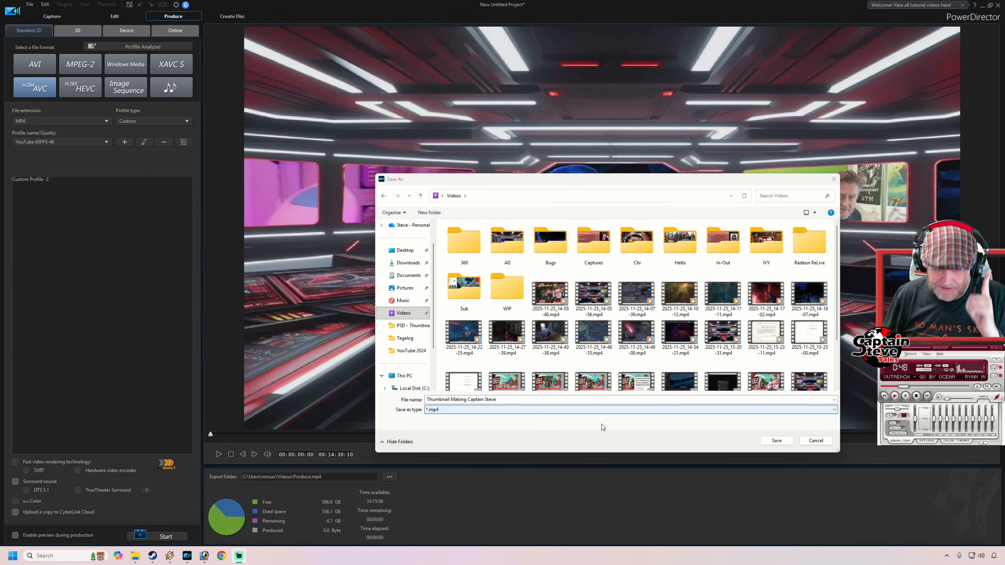
left_click(776, 440)
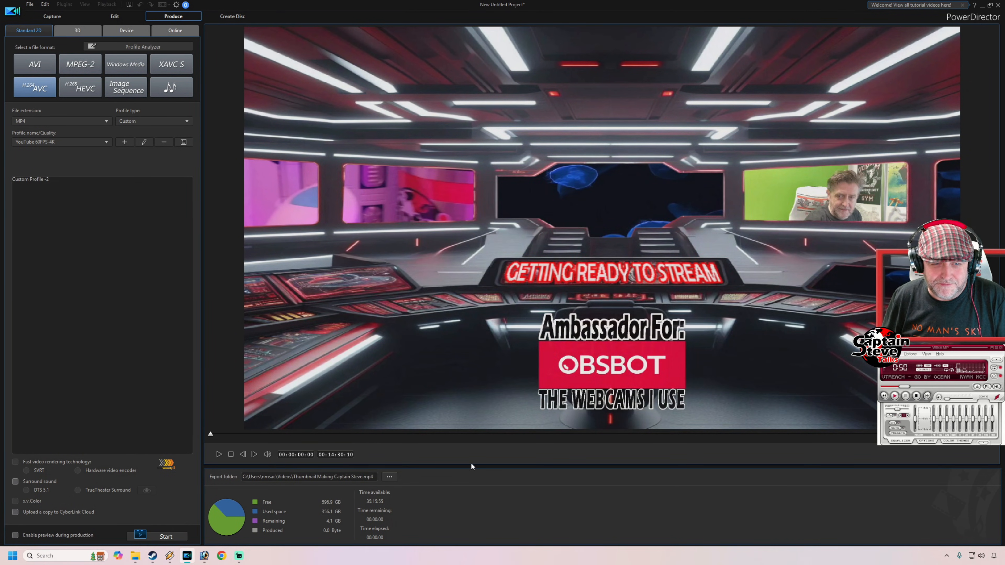
left_click(176, 536)
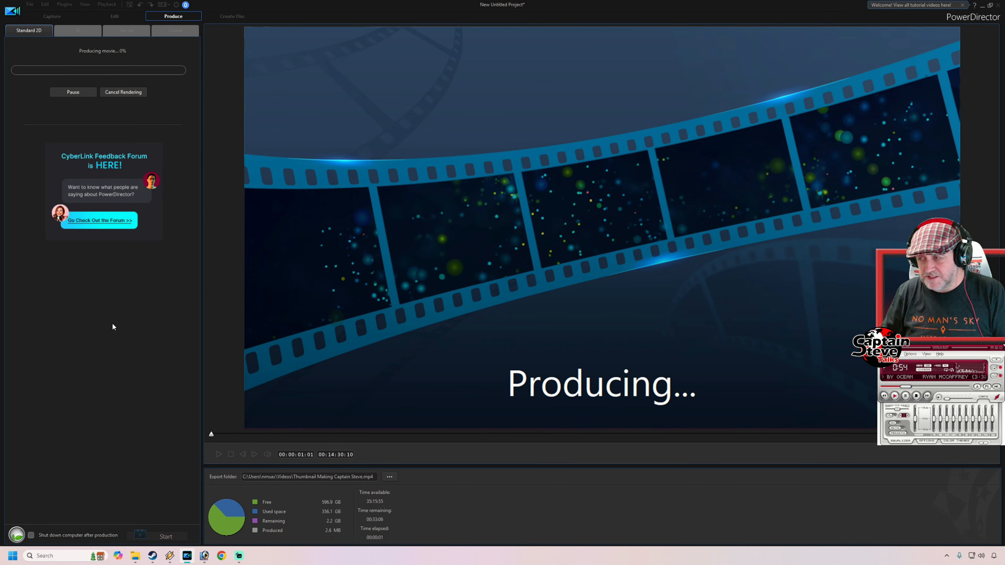